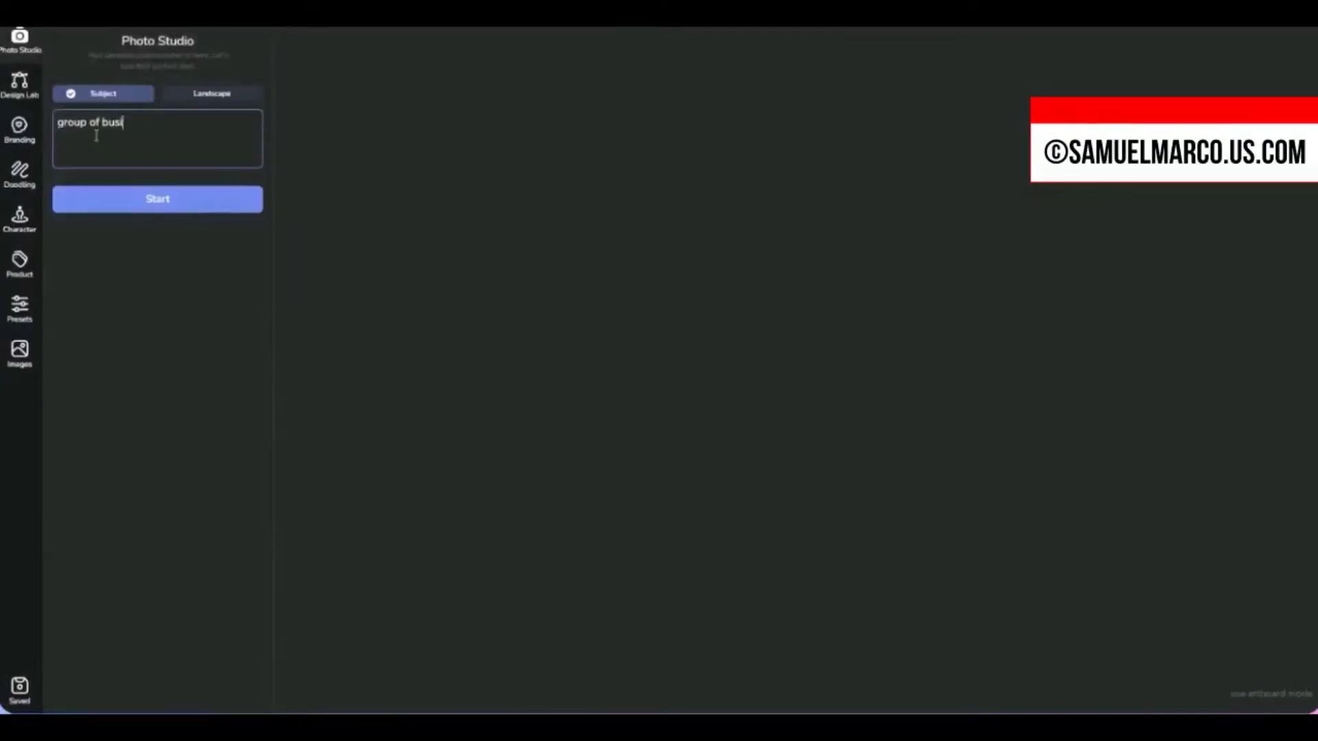
Step: Type the Subject prompt 'businesspeople engaged in a brainstorming session' into the prompt box
text(esspeople engaged in a brainstorming session)
Step: Generate the brainstorming businesspeople photo, then enter the prompt 'city skyline at night'
click(123, 207)
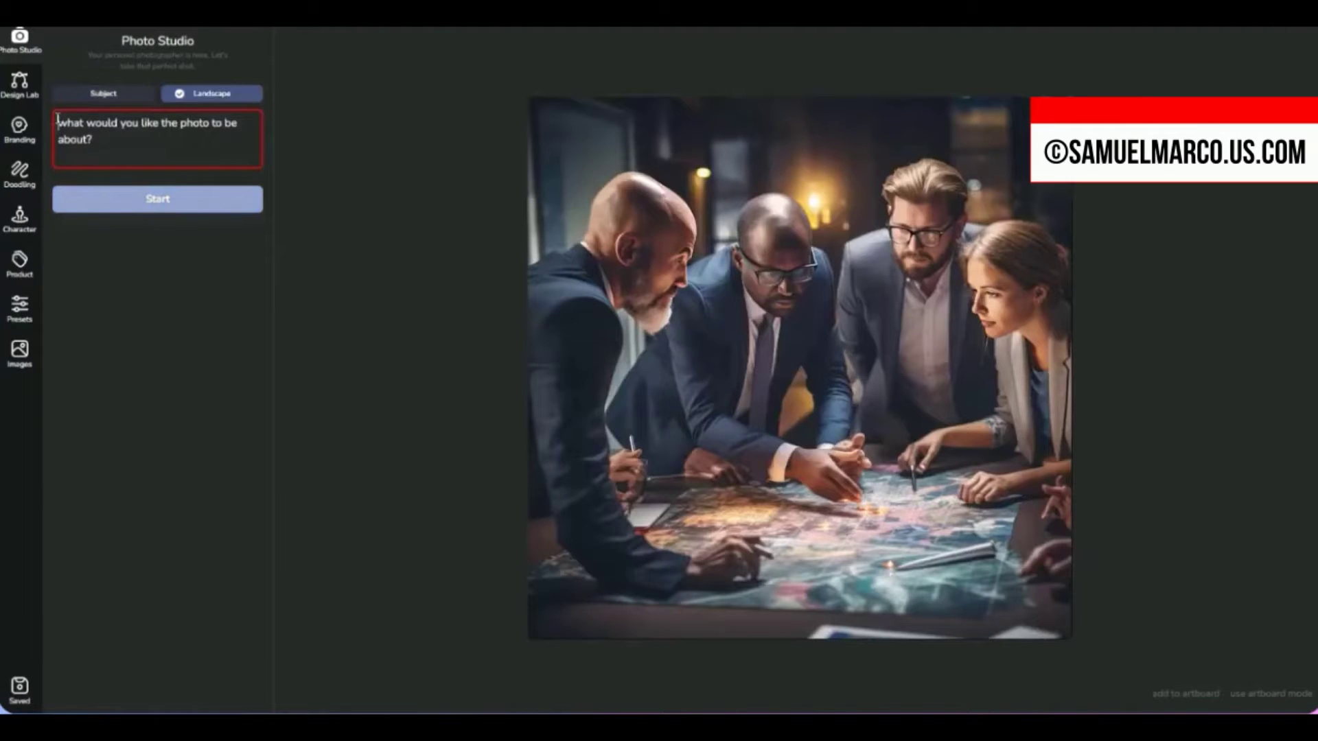
text(city sk)
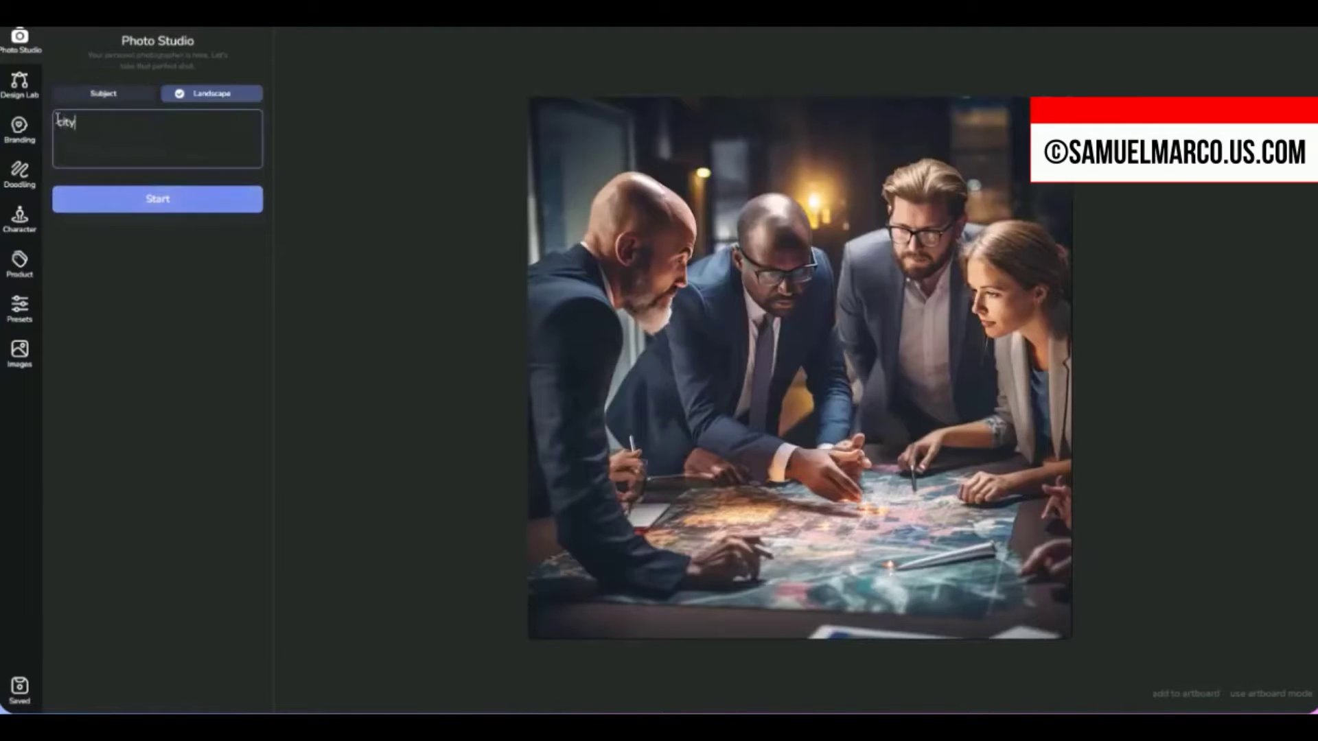
text(yline at night)
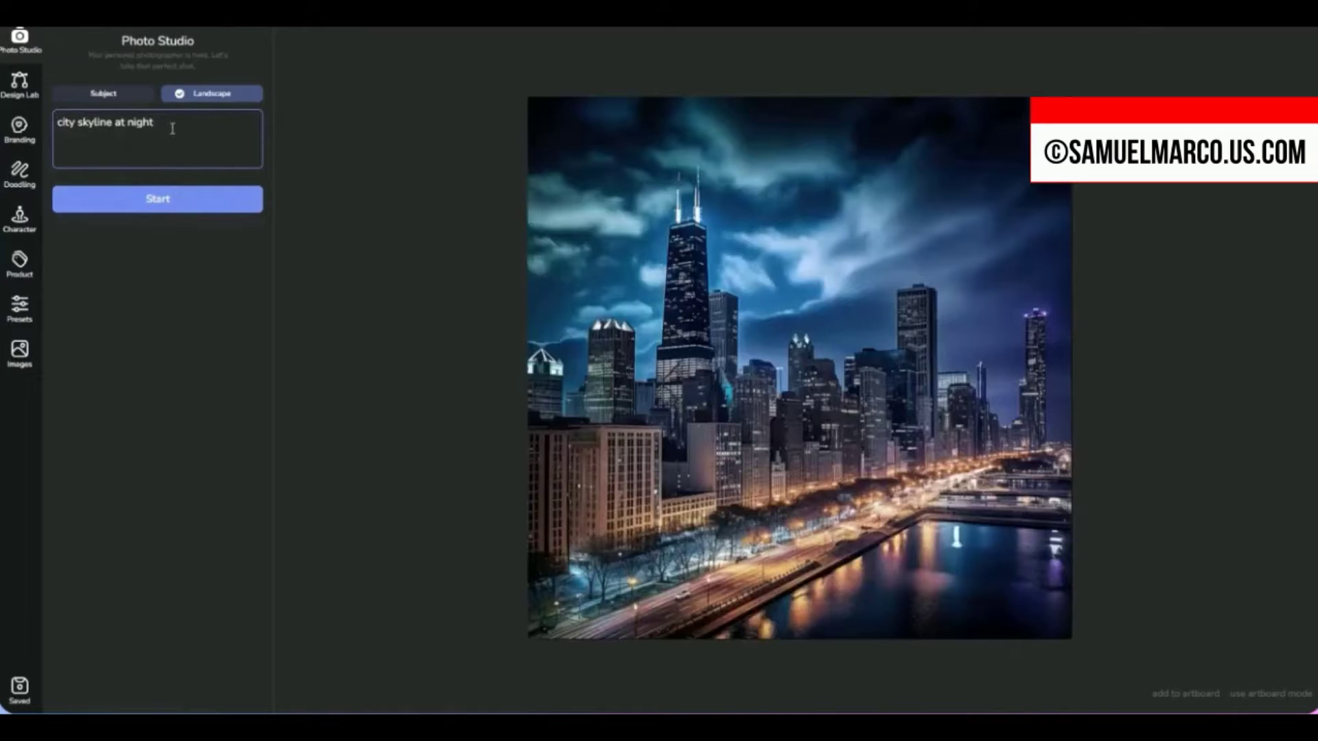
click(35, 96)
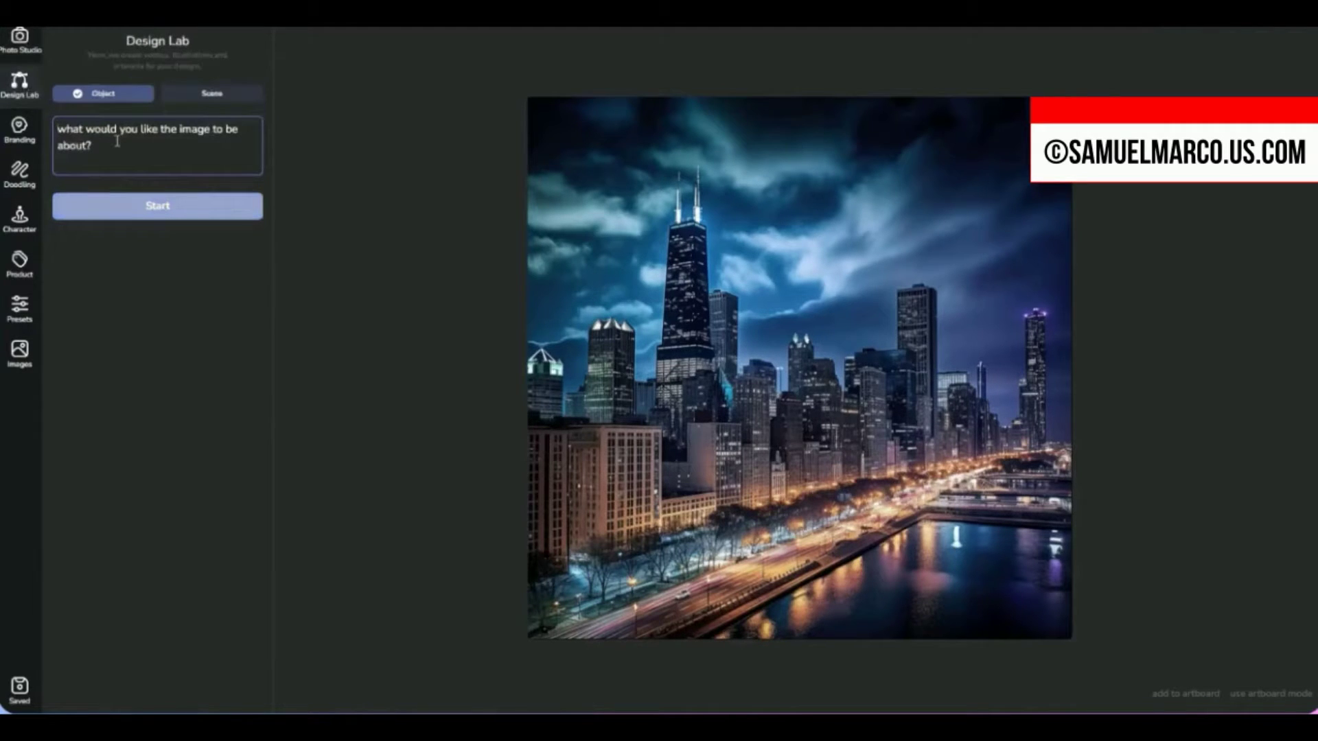
Step: Enter a 'person using' illustration prompt, then type the logo prompt 'pizza slice hyper-realistic'
text(person using)
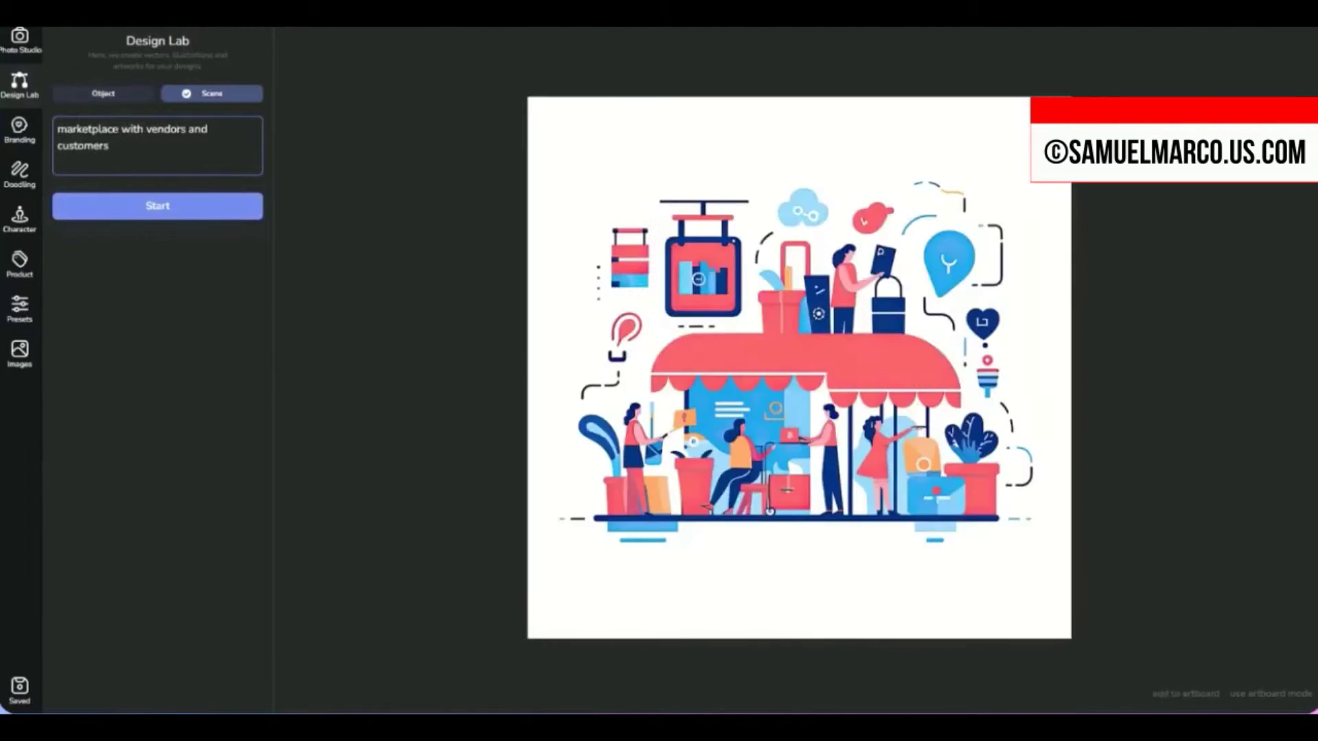
click(20, 127)
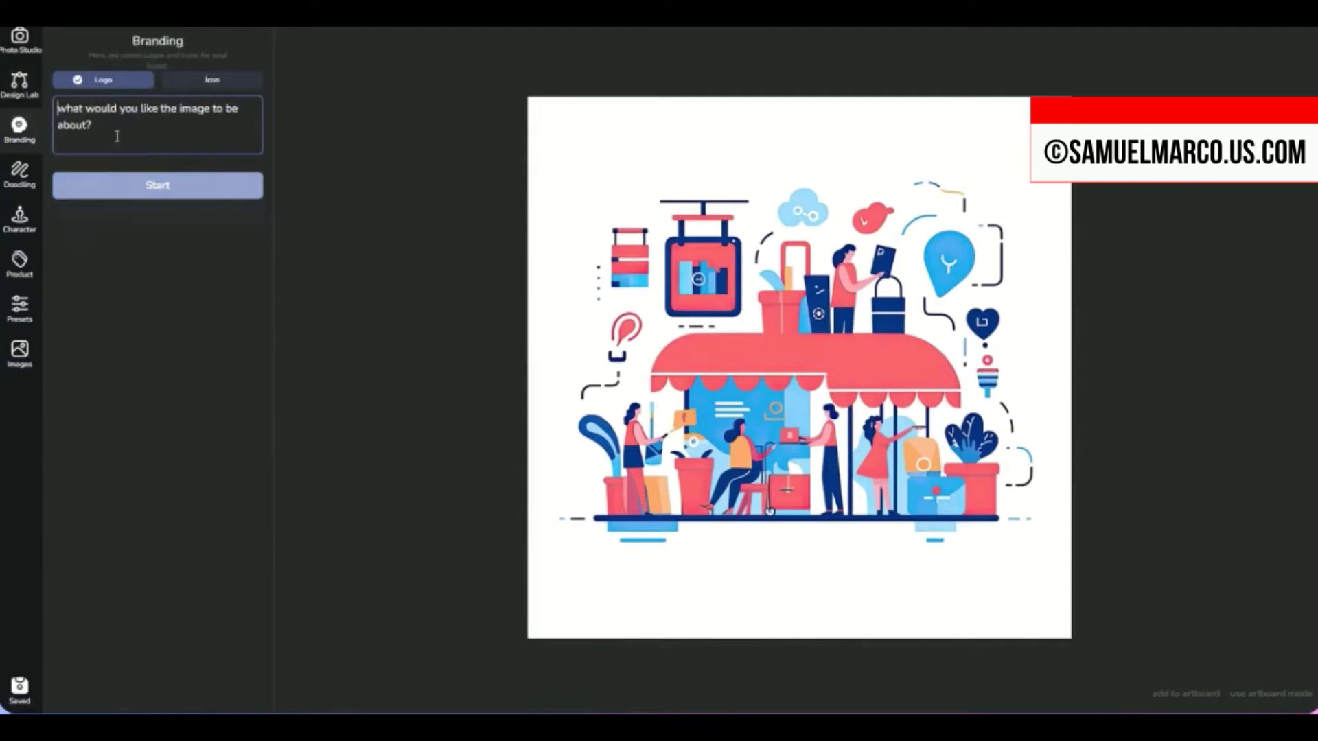
text(pizza slice)
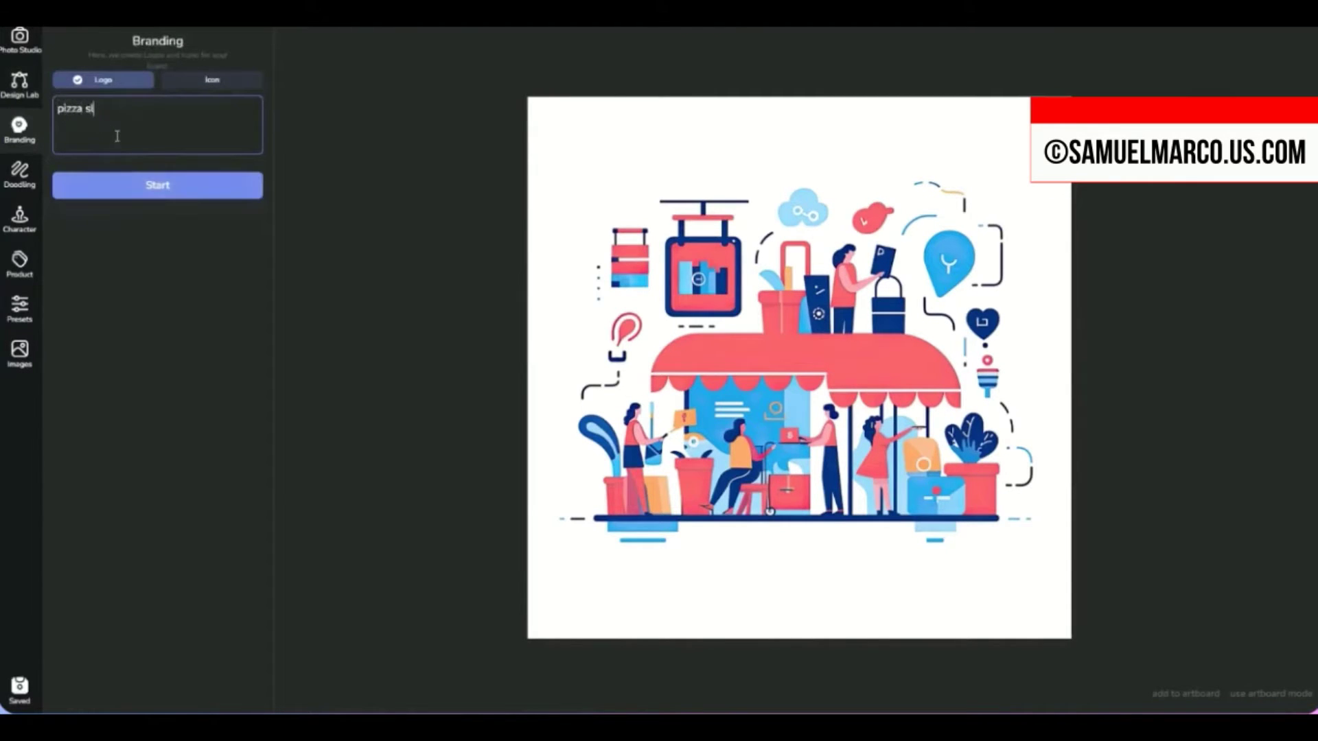
text( h)
text(yper-realistic)
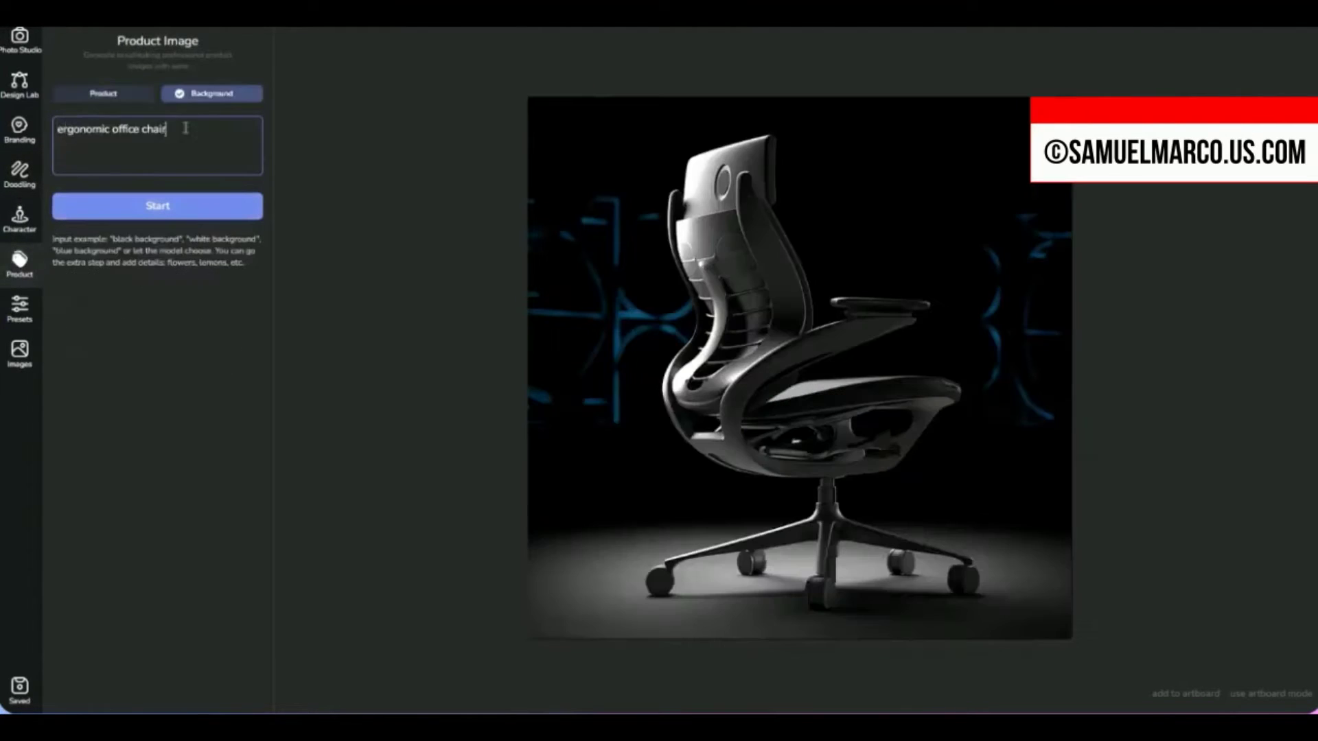
drag(184, 129, 55, 131)
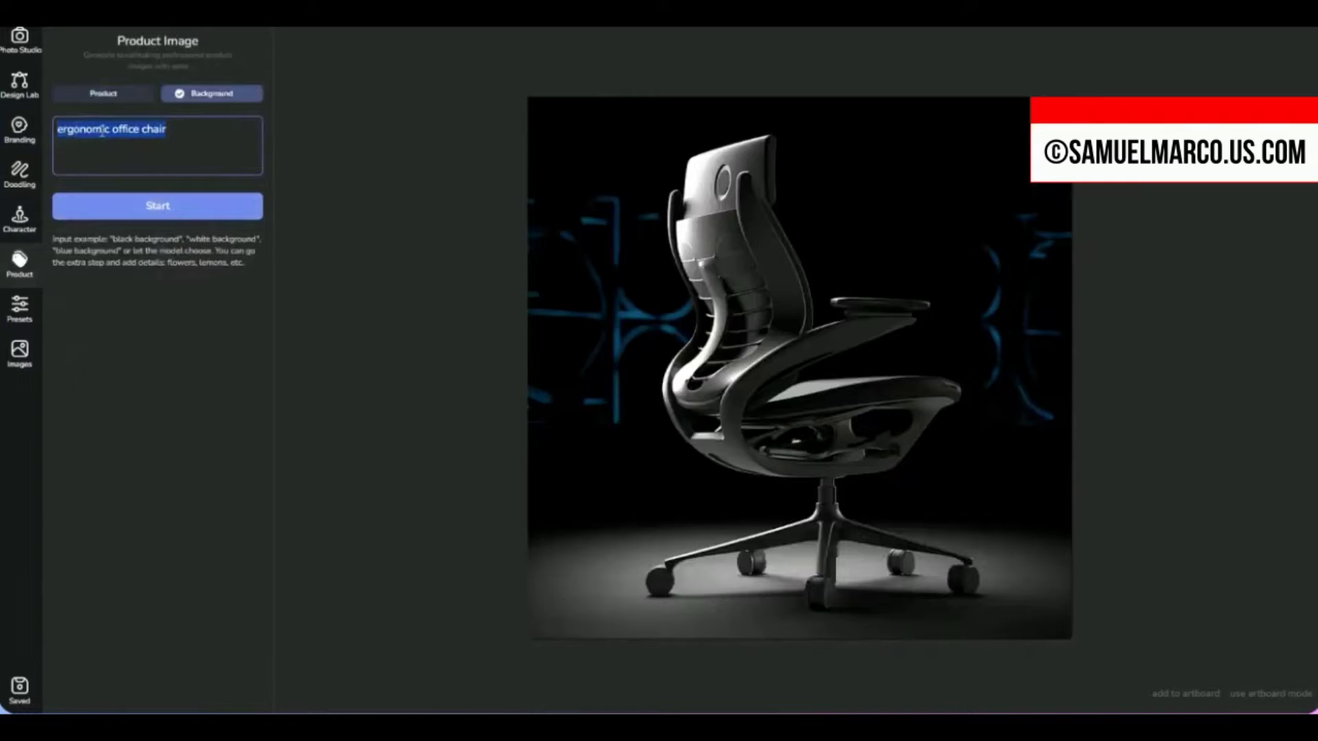
Step: Delete the selected 'ergonomic office chair' prompt text
key(BackSpace)
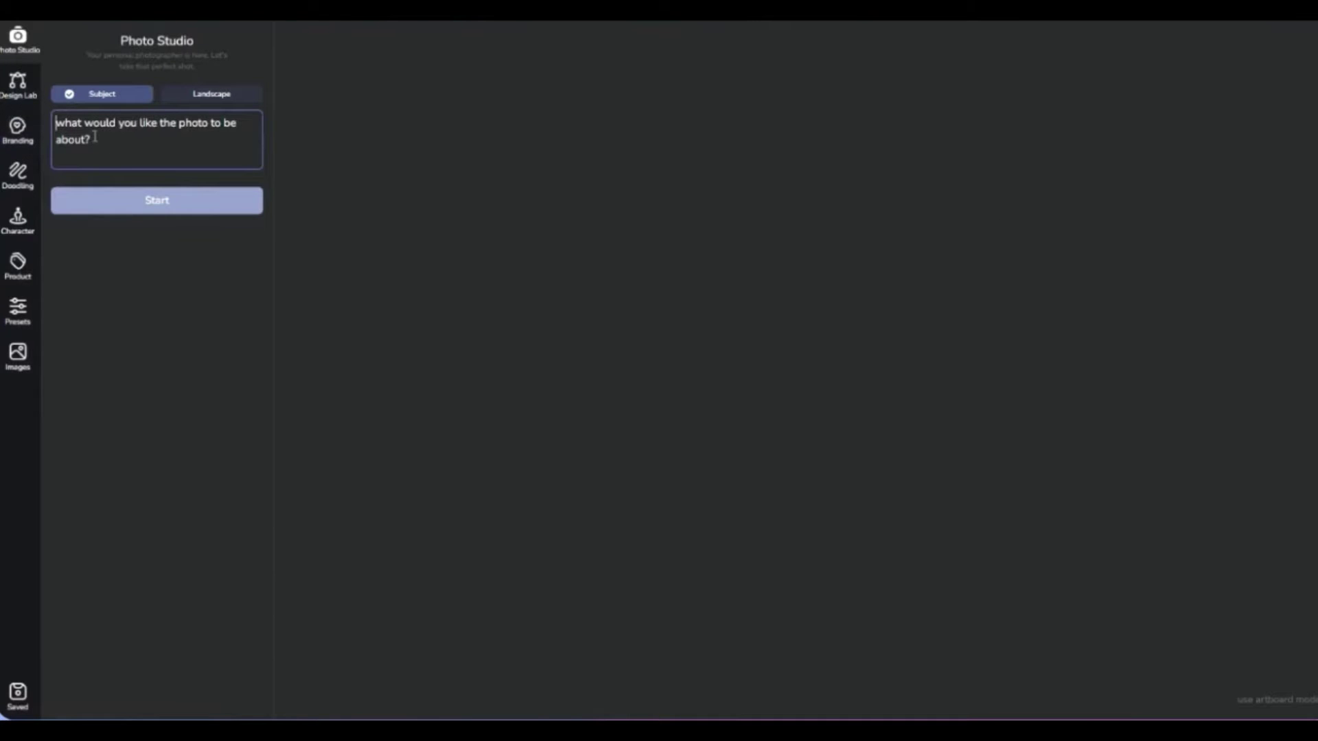
Step: Generate a Subject photo from 'group of businesspeople engaged in a brainstorming session'
text(group of b)
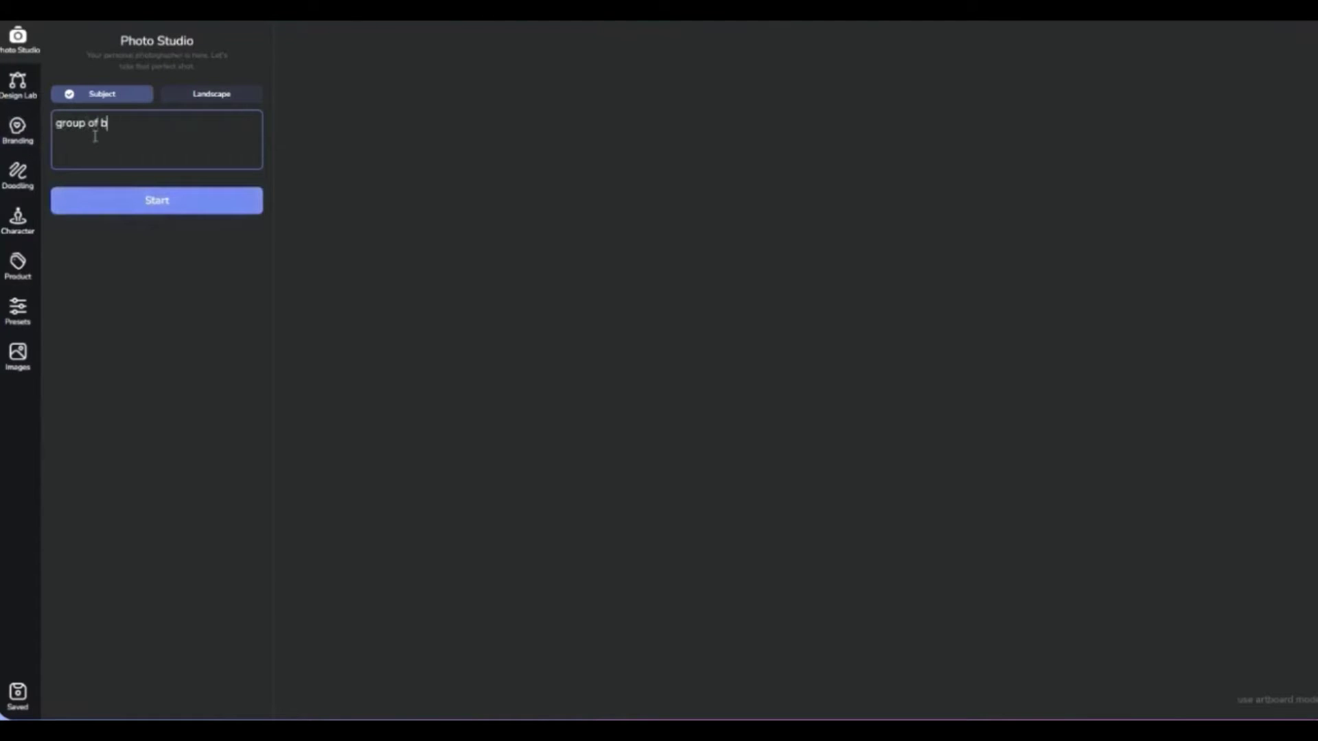
text(usinesspeople engaged in a brainstorming)
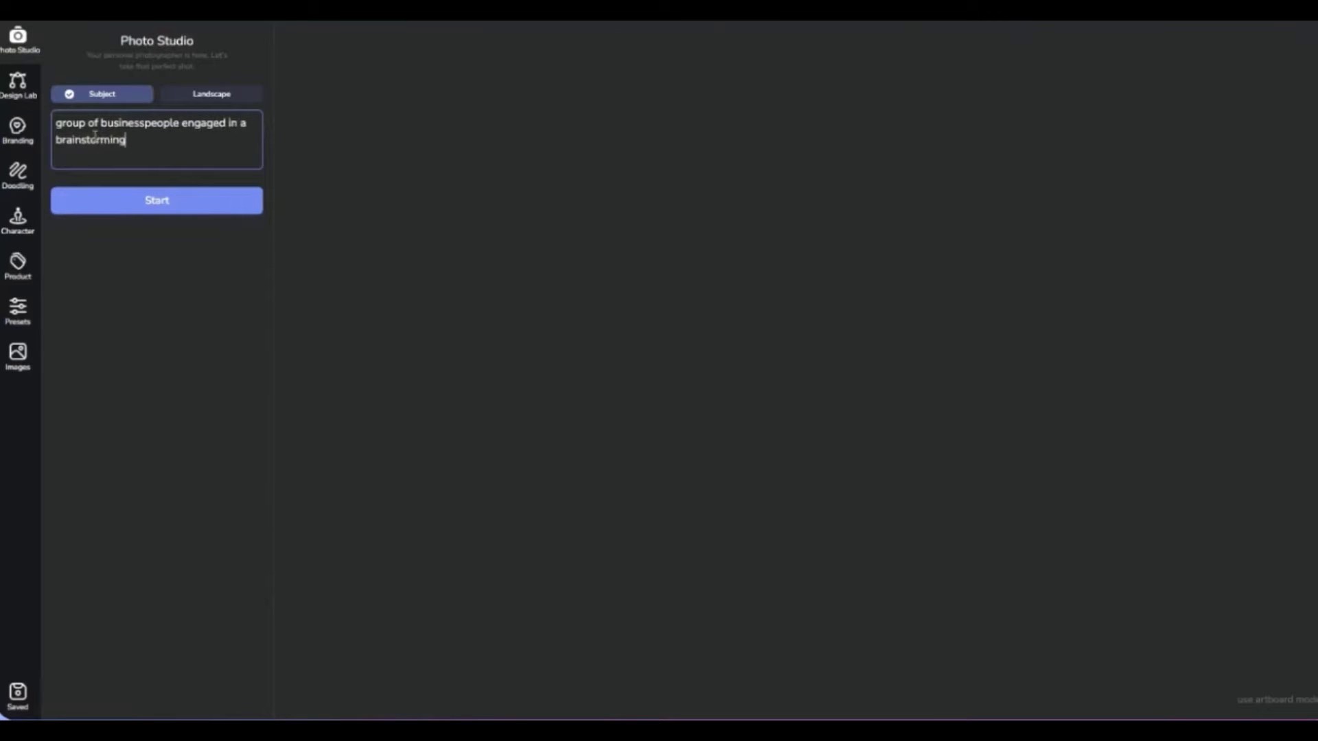
text( session)
click(121, 207)
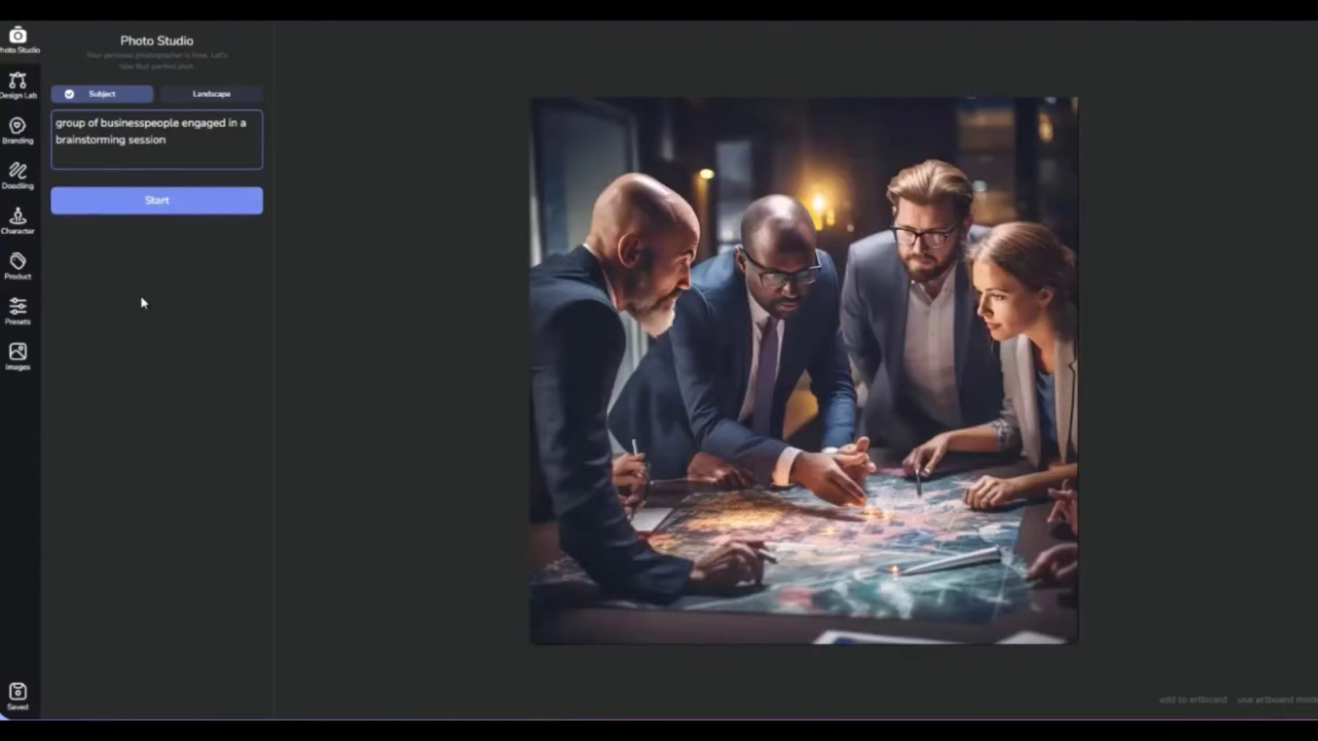
Step: In Landscape mode, replace the old prompt with 'city skyline at night' and generate the photo
click(196, 96)
click(194, 146)
drag(194, 146, 56, 118)
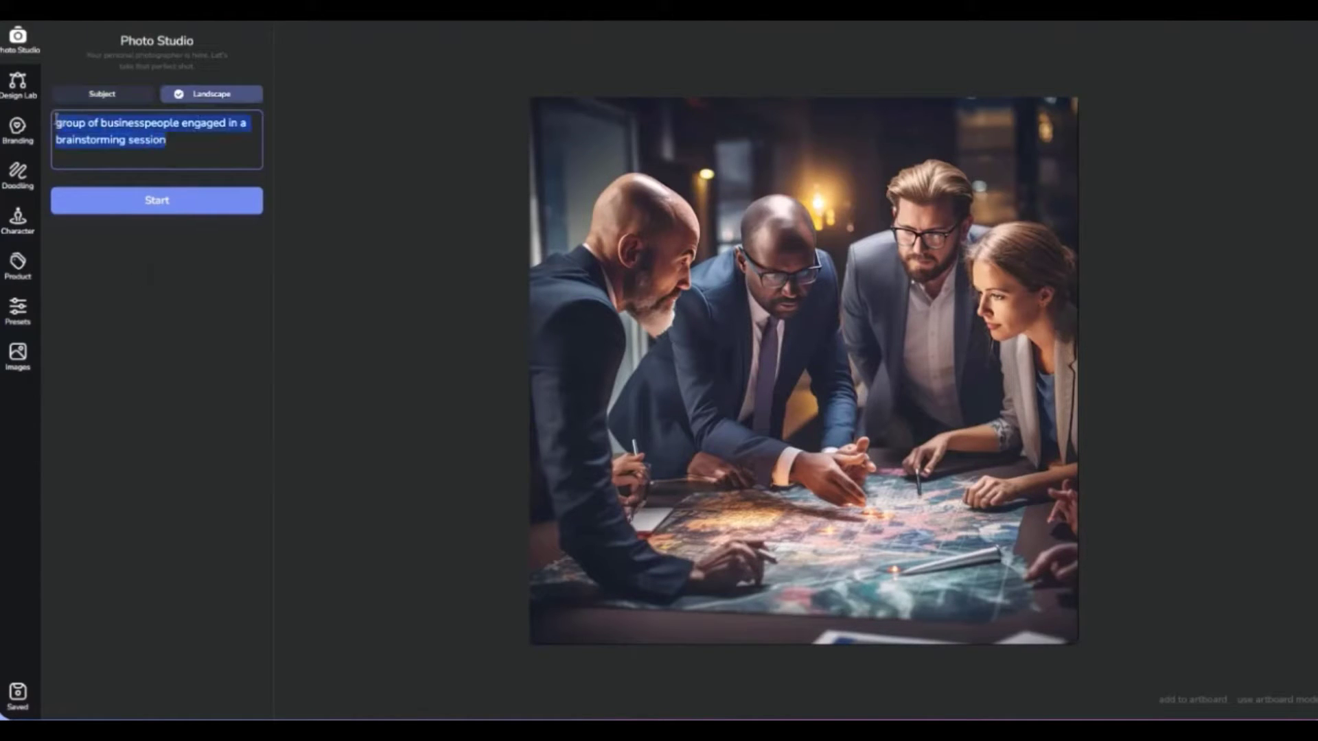
key(BackSpace)
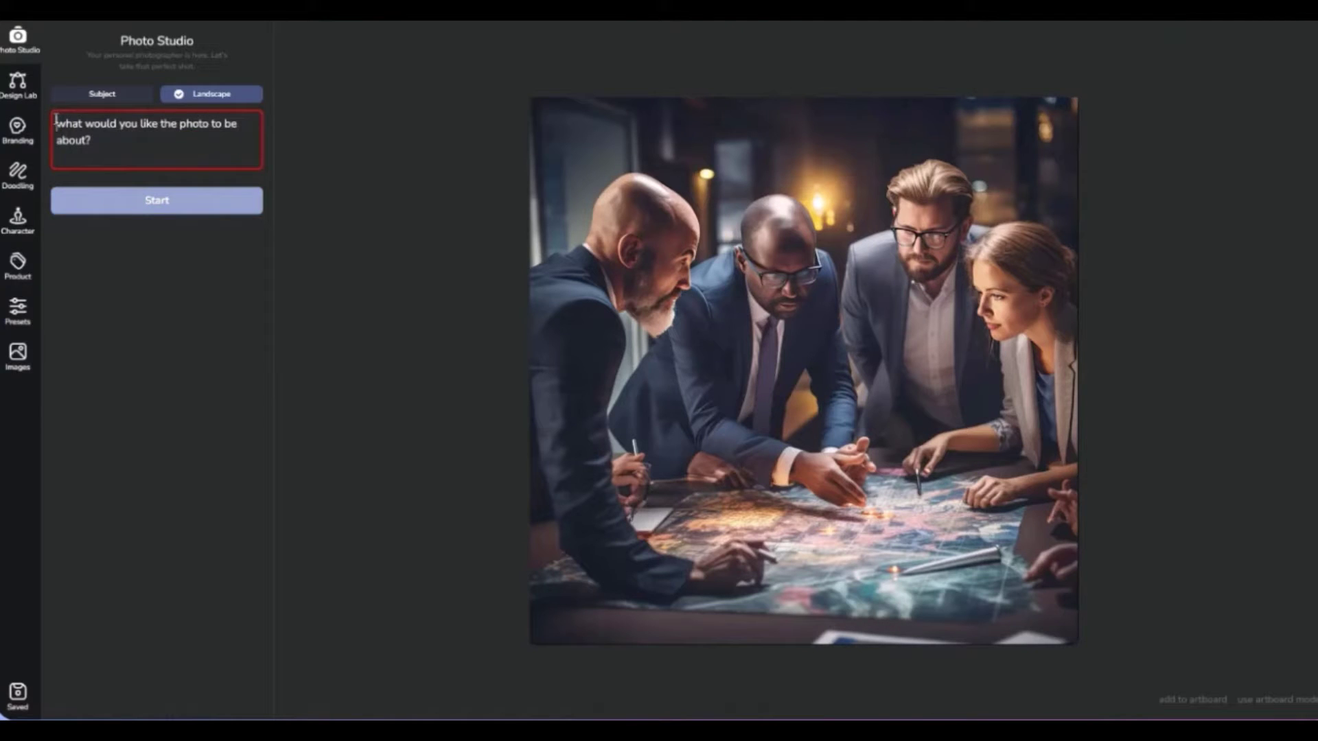
text(city sk)
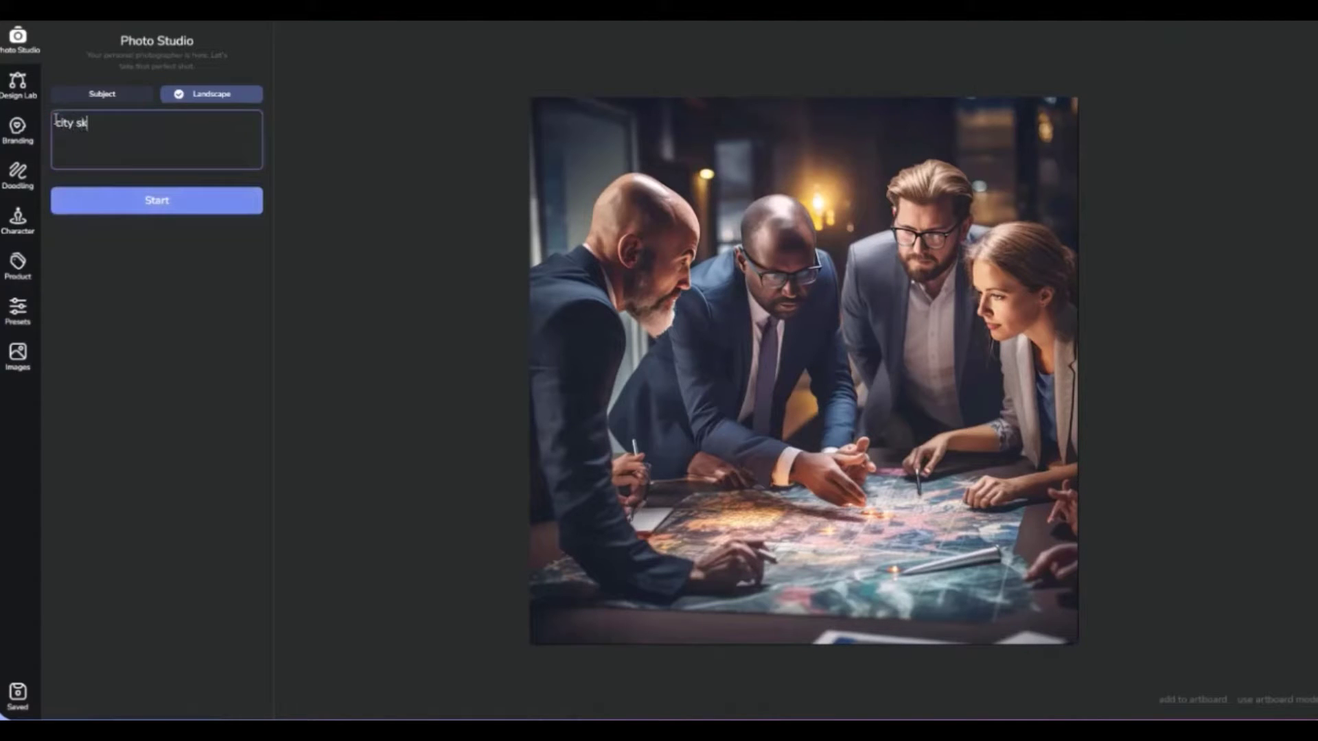
text(yline at night)
click(200, 210)
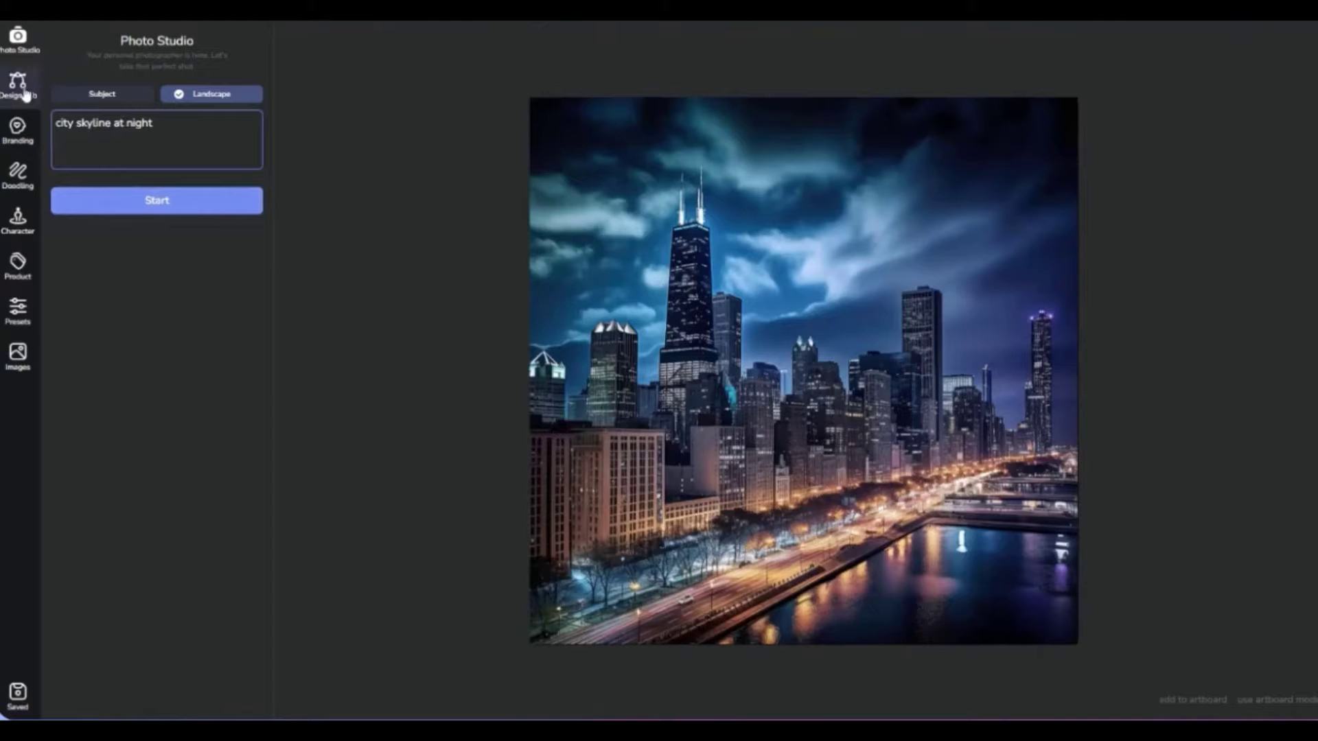
Step: Generate a Design Lab object image from 'person using a digital tablet'
click(19, 89)
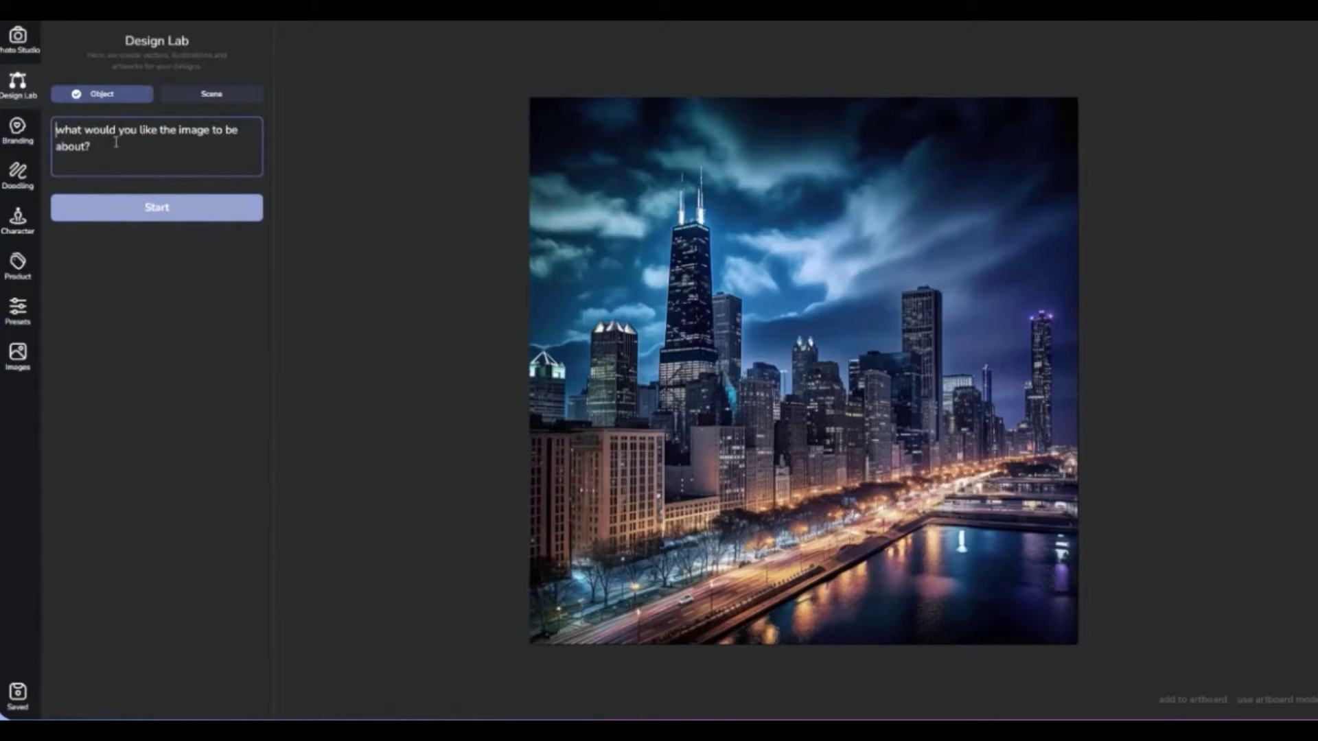
text(person using)
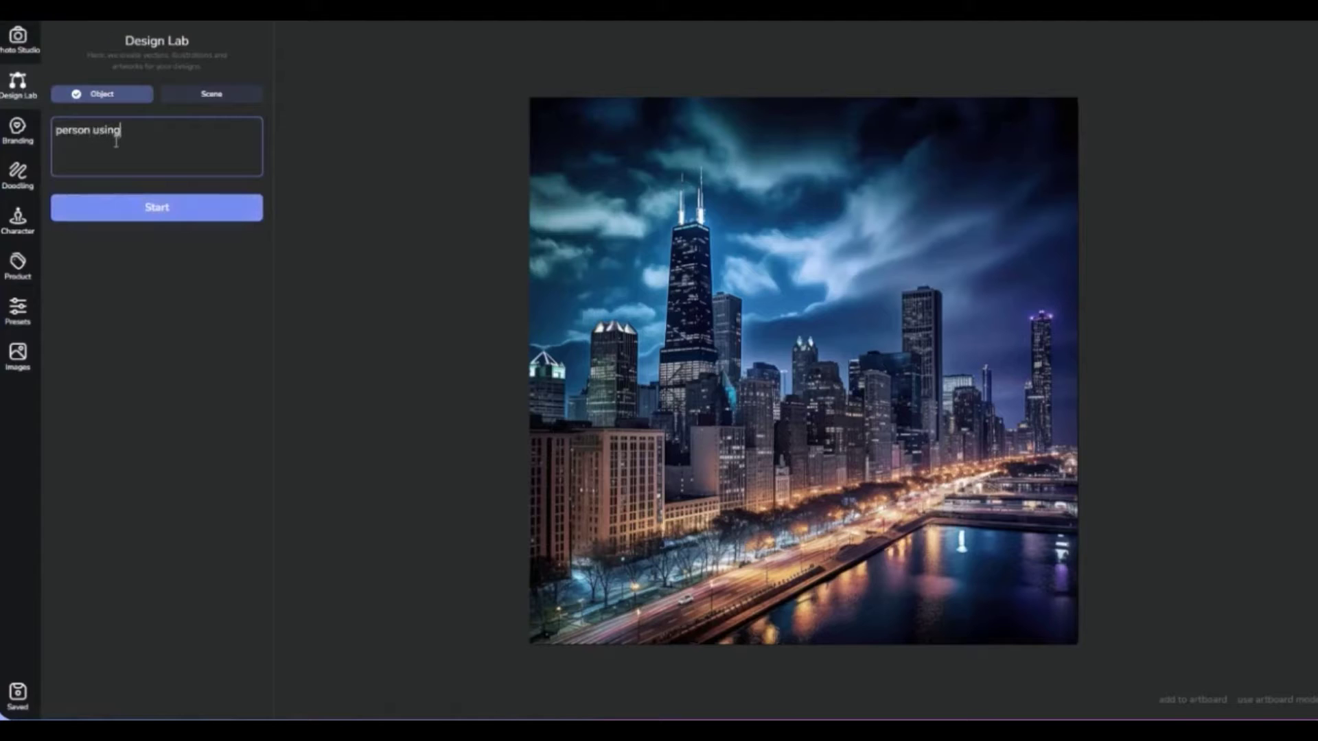
text( a digital tablet)
click(157, 215)
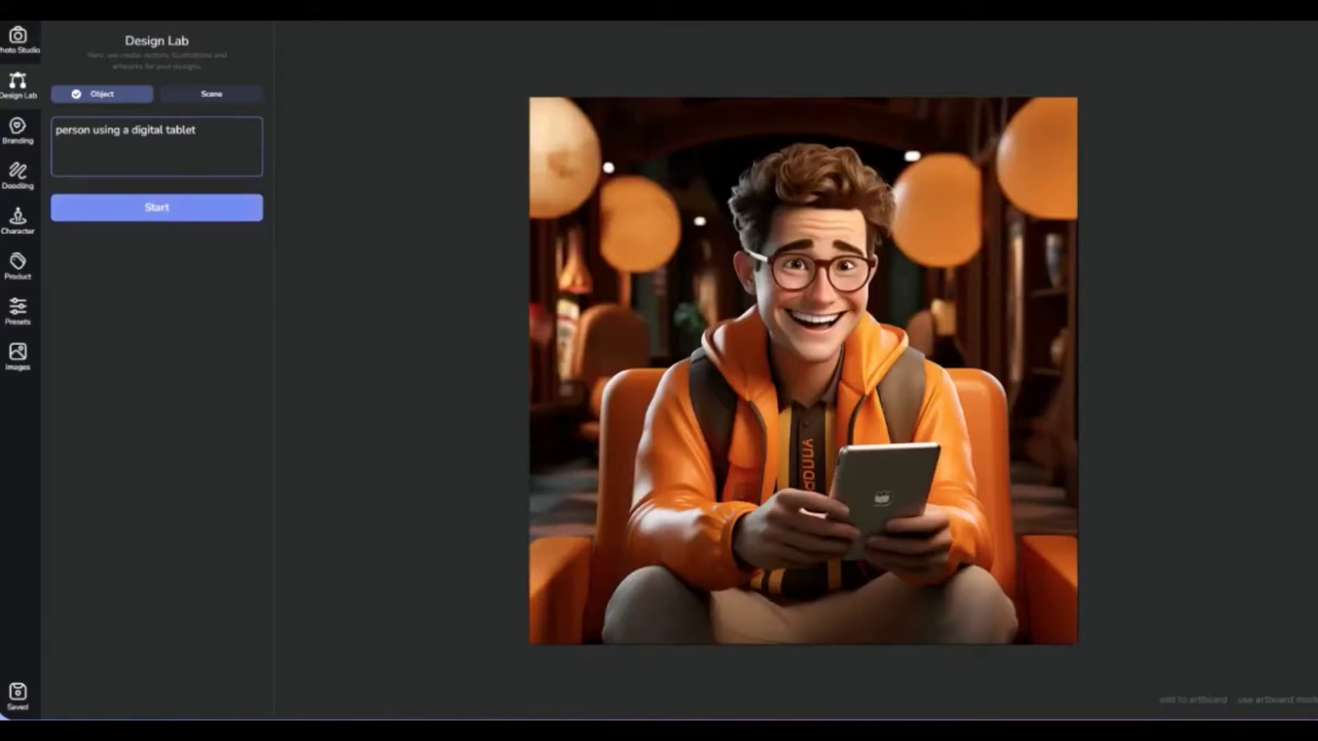
Step: Switch to Scene mode and clear the tablet prompt
click(204, 96)
drag(223, 130, 55, 130)
key(BackSpace)
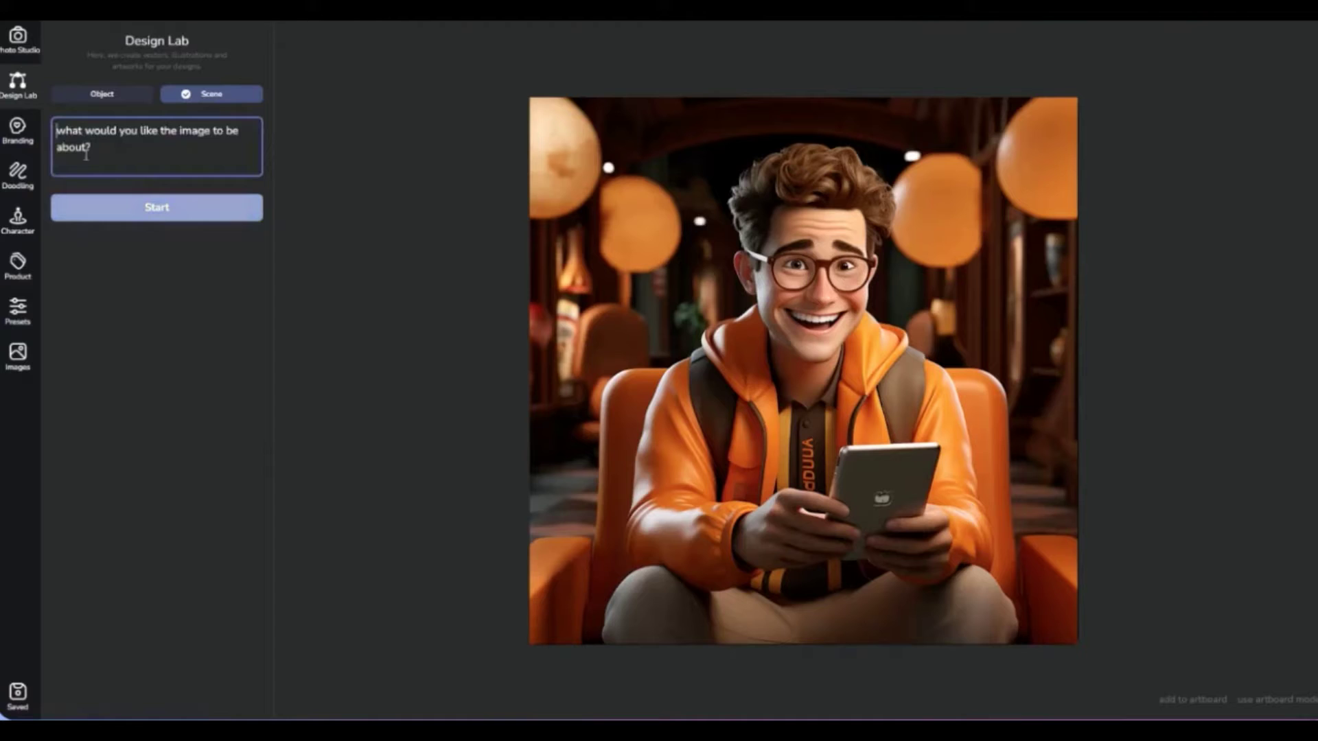
Step: Generate the Scene illustration 'marketplace with vendors and customers', fixing a typo along the way
text(marketpla)
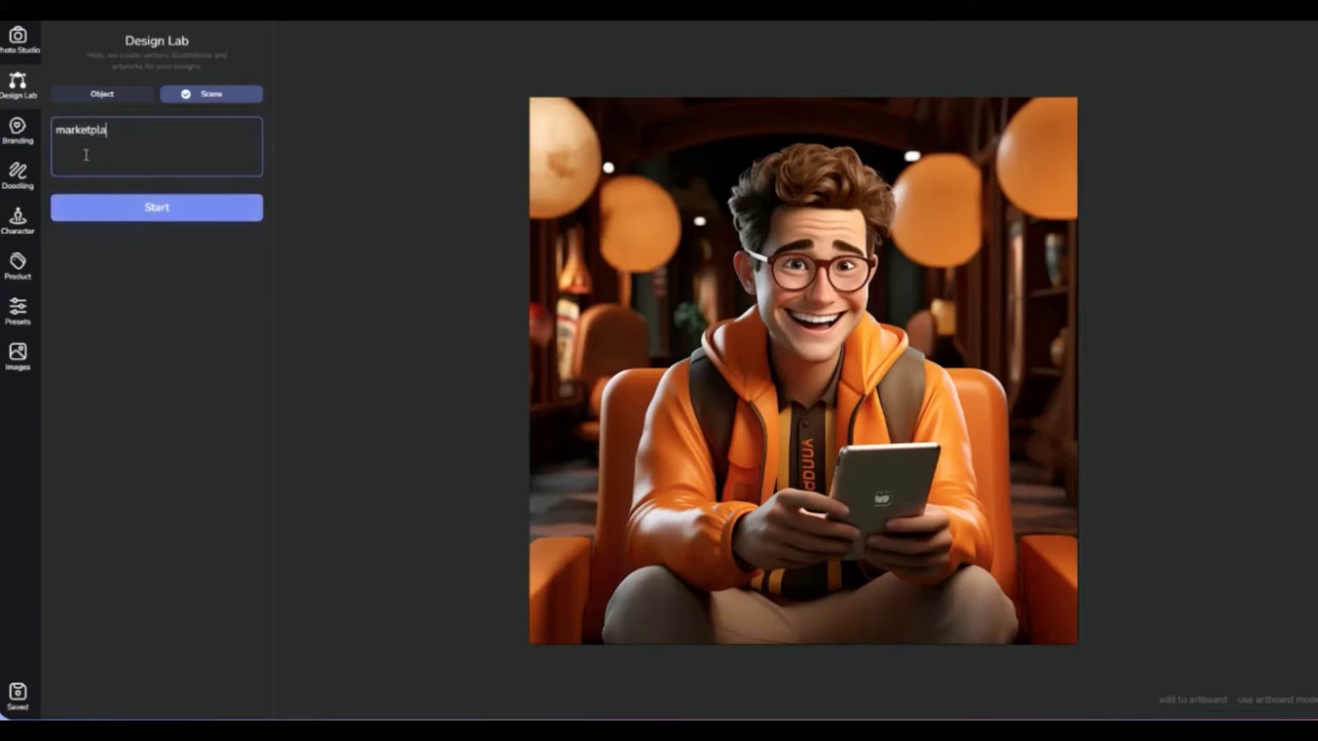
text(ce with vendro)
key(BackSpace)
text(ors and customers)
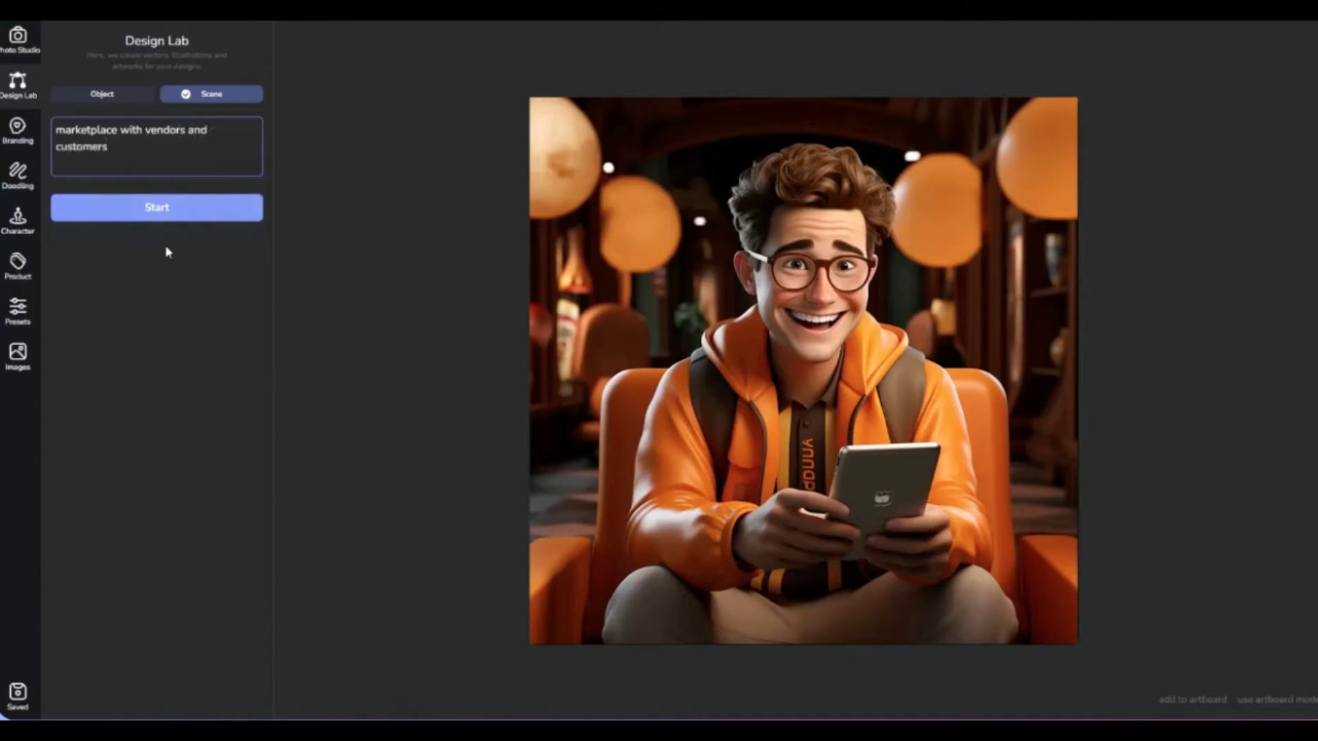
key(Return)
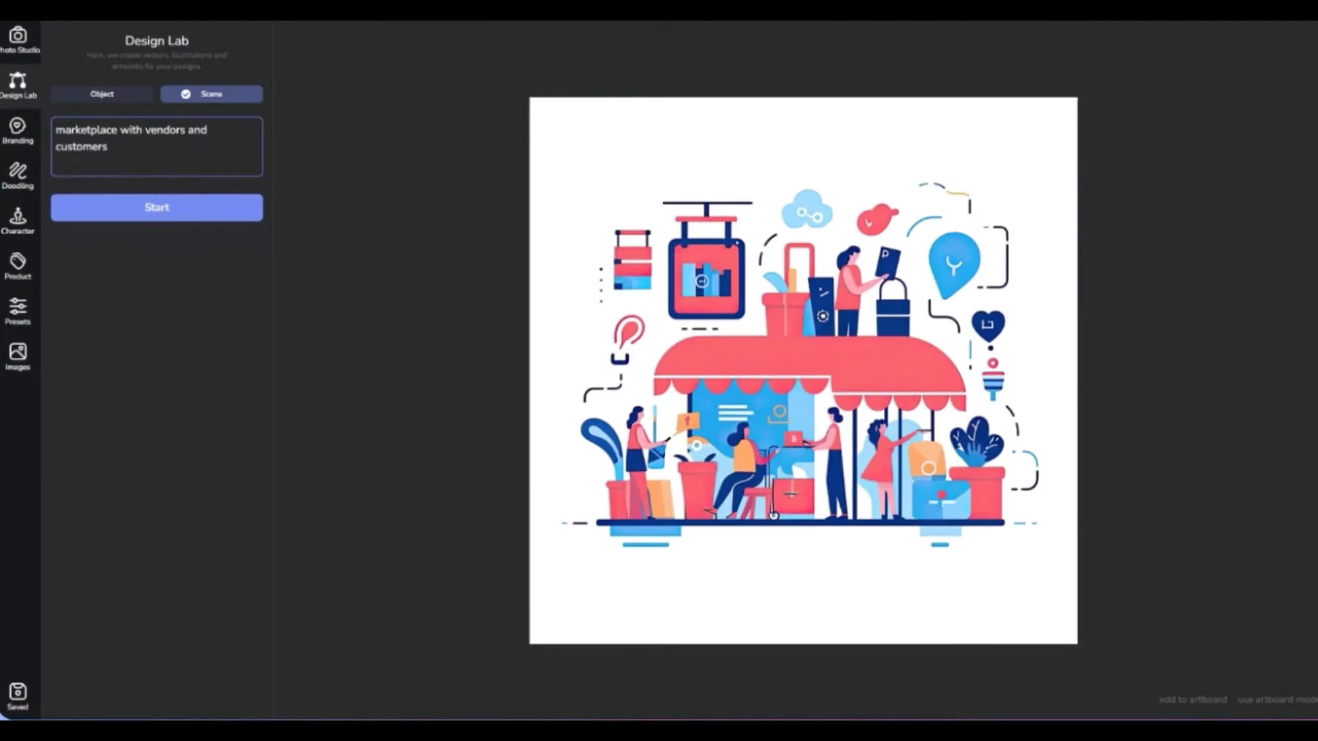
click(17, 131)
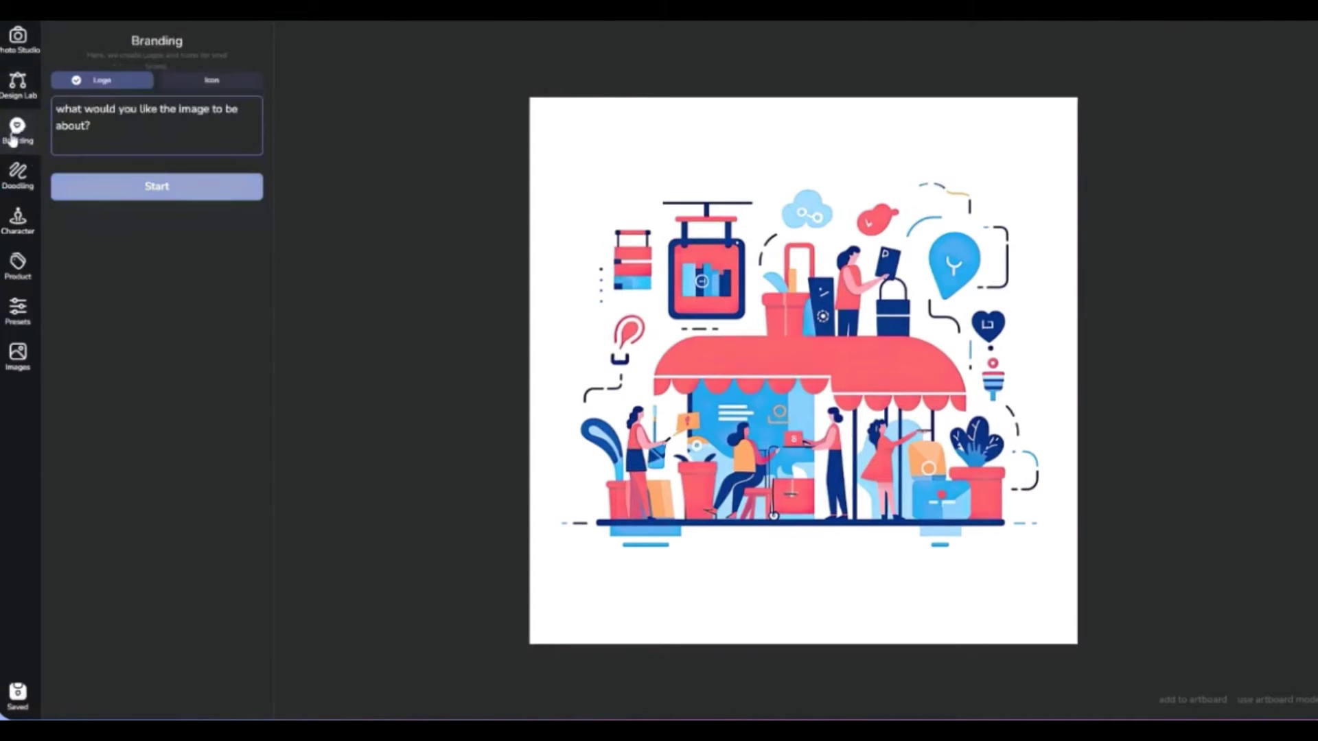
Step: Generate a Logo from the prompt 'pizza slice hyper-realistic'
click(116, 136)
text(pizza sli)
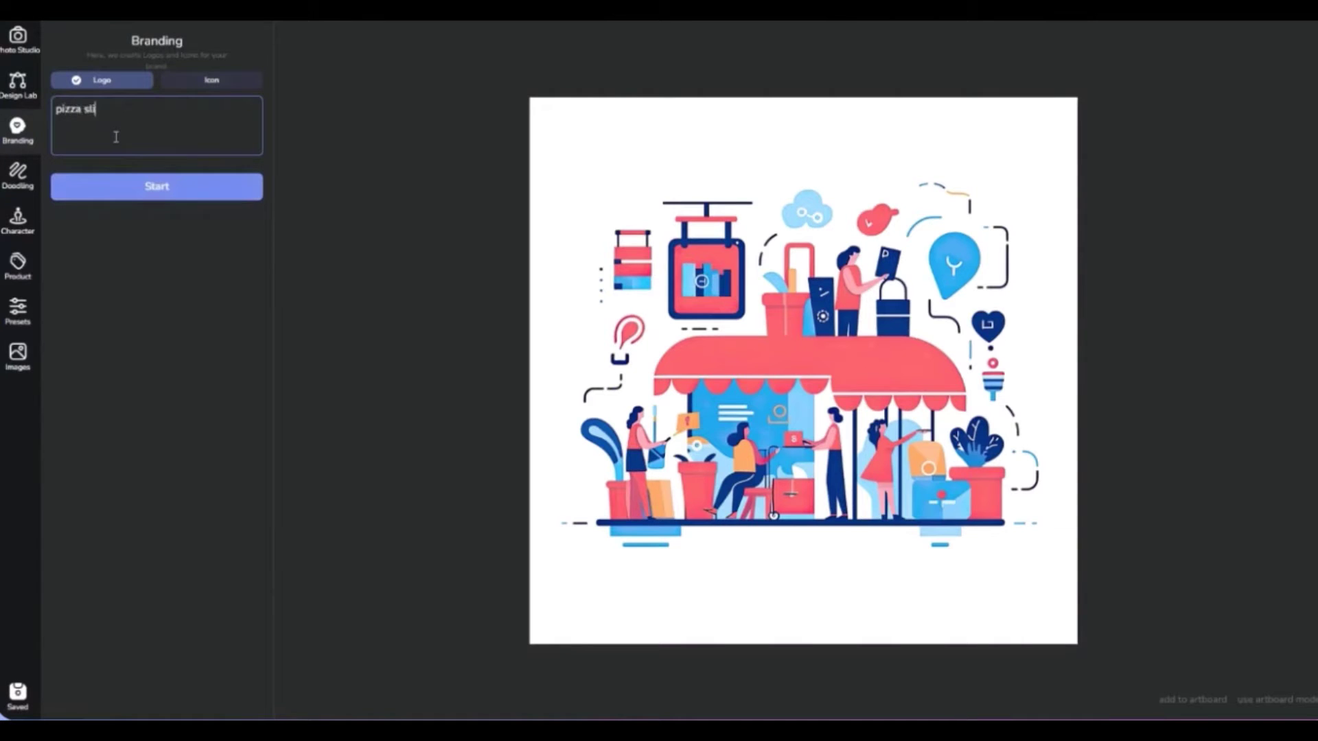
text(ce hyper-real)
text(istic)
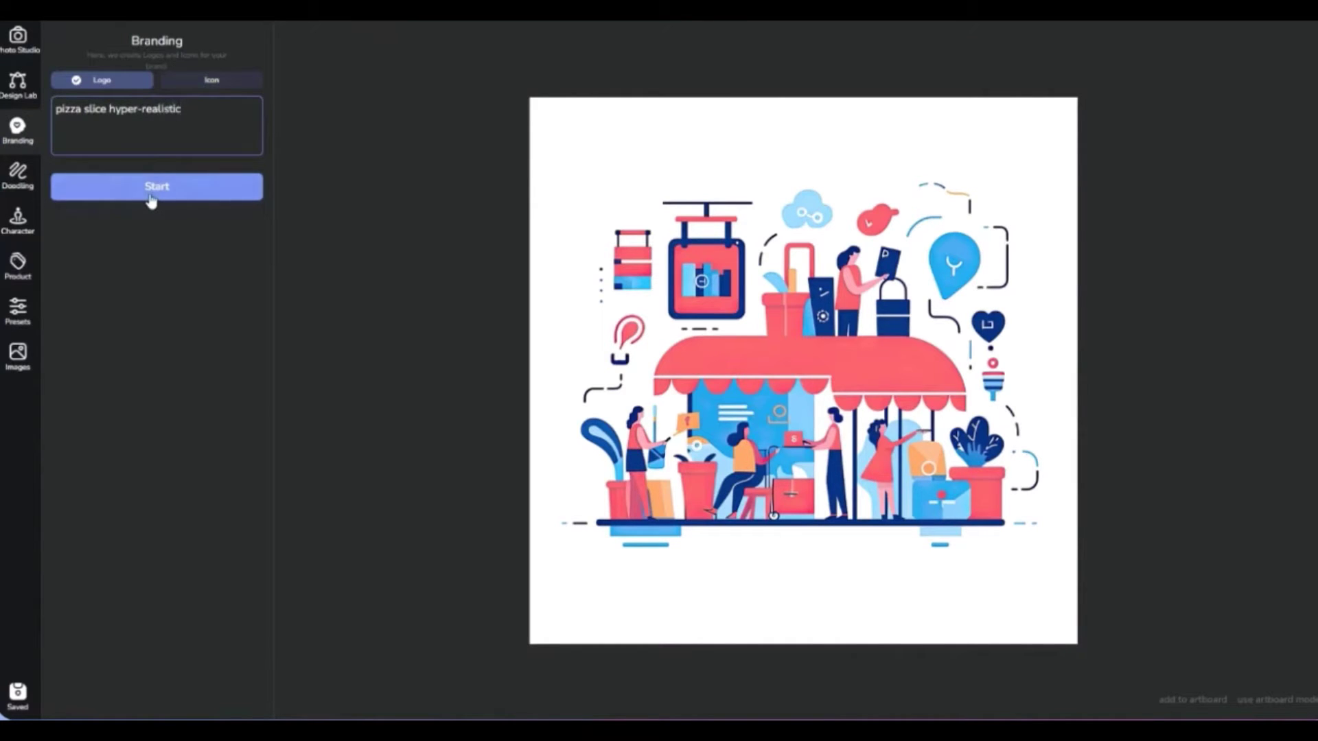
click(151, 200)
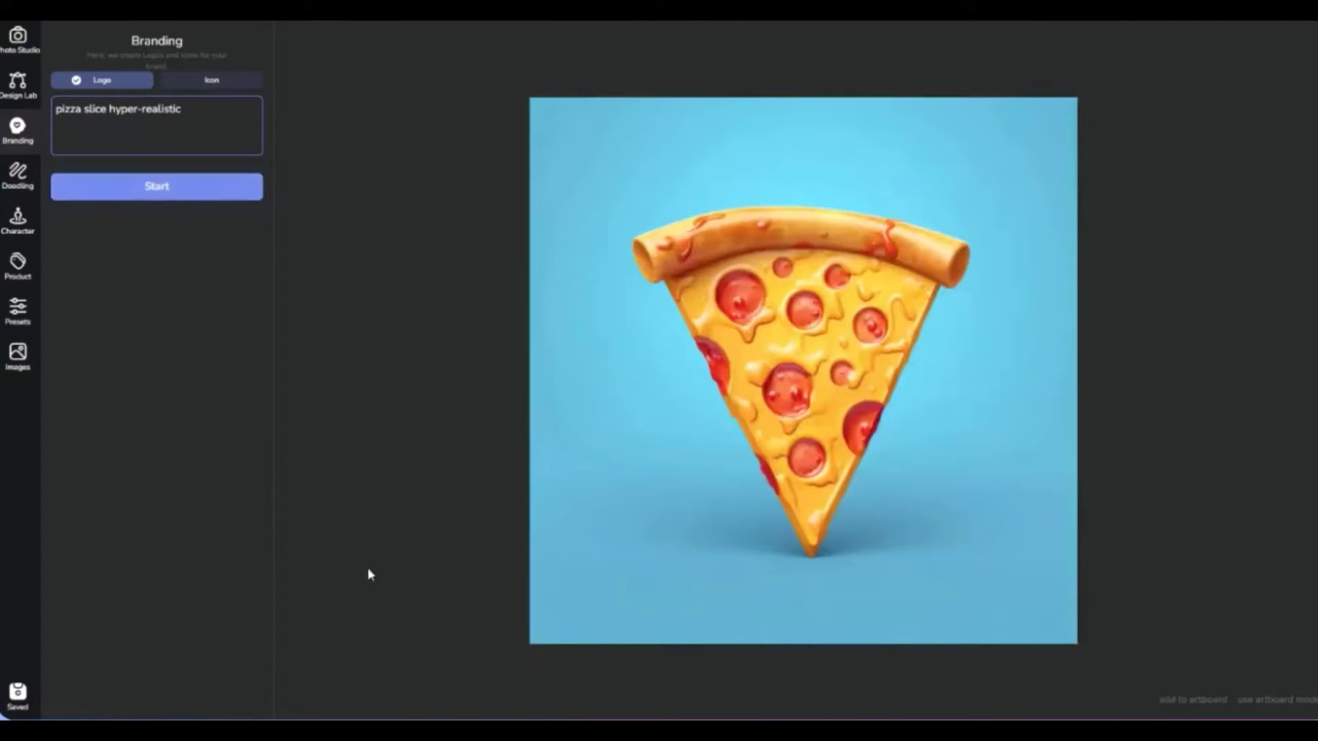
Step: Switch Branding to Icon mode and replace the pizza prompt with 'a shopping cart'
click(199, 89)
drag(182, 110, 25, 120)
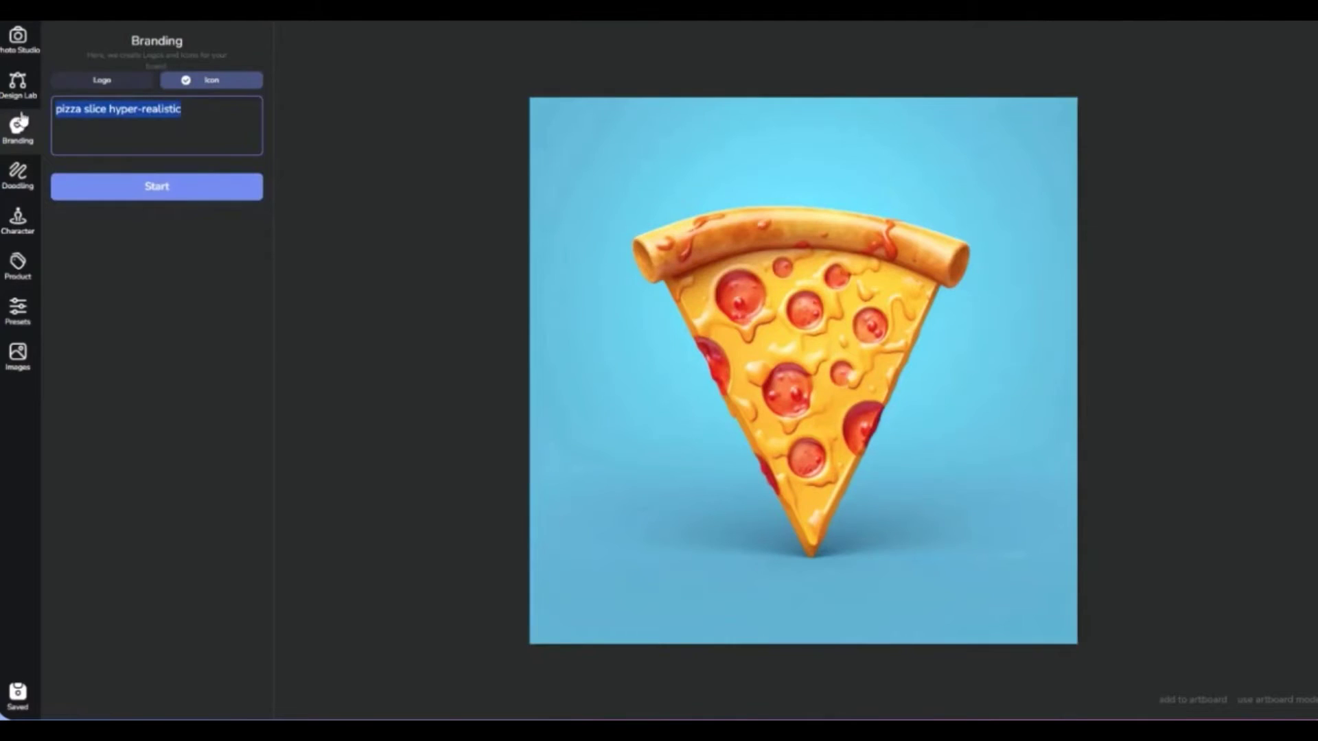
key(BackSpace)
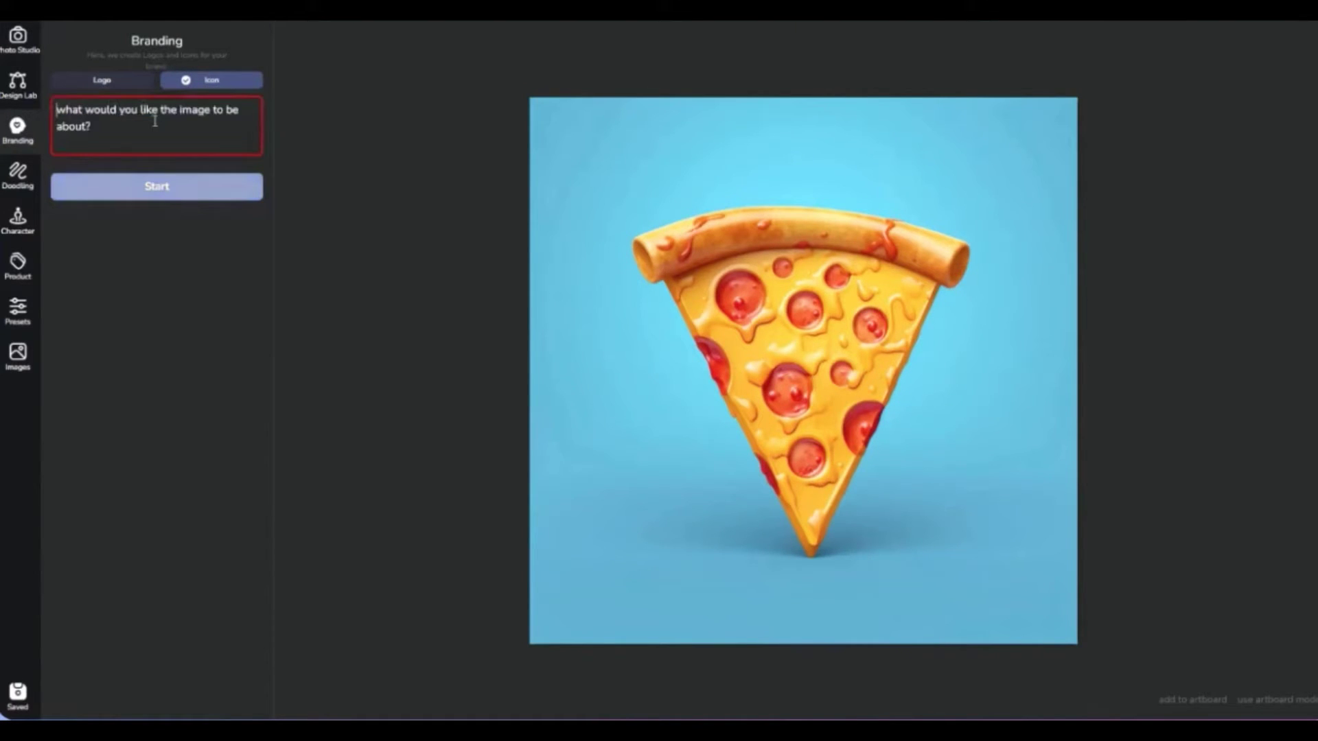
text(a shopping)
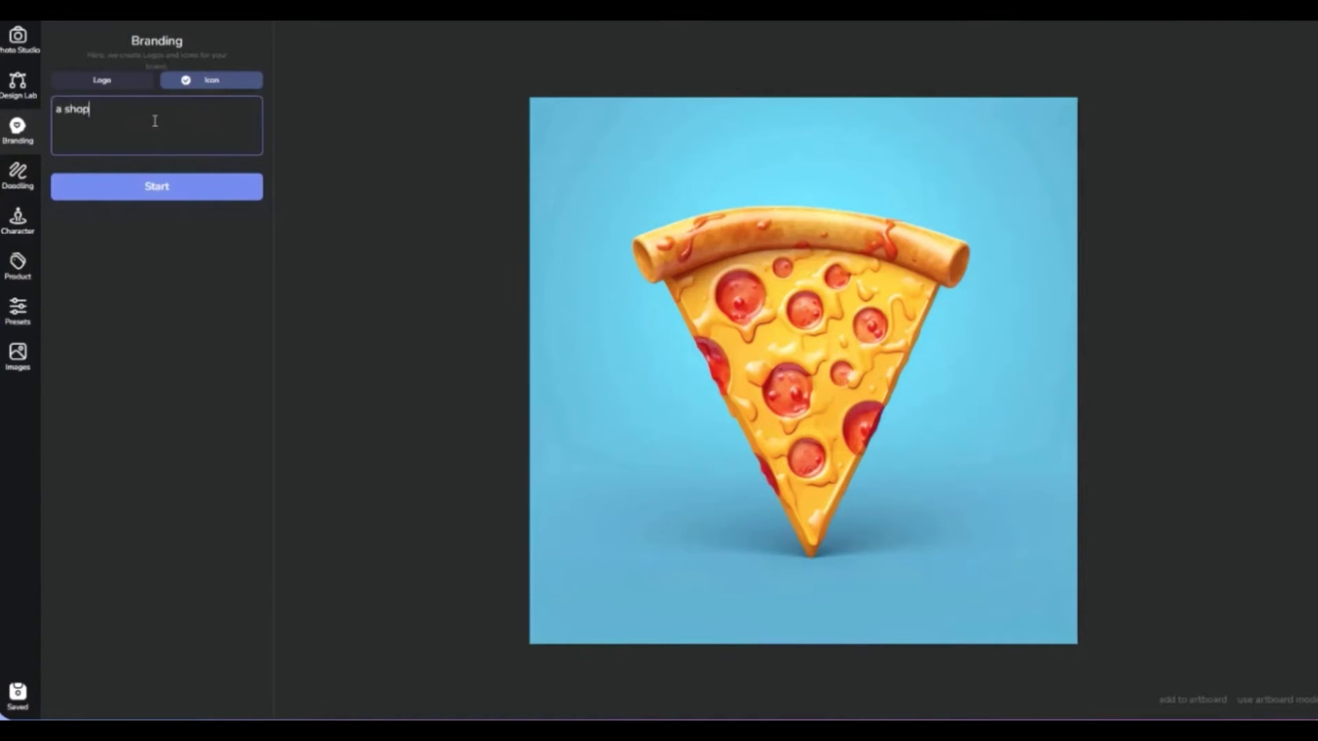
text( cva)
key(BackSpace)
key(BackSpace)
text(art)
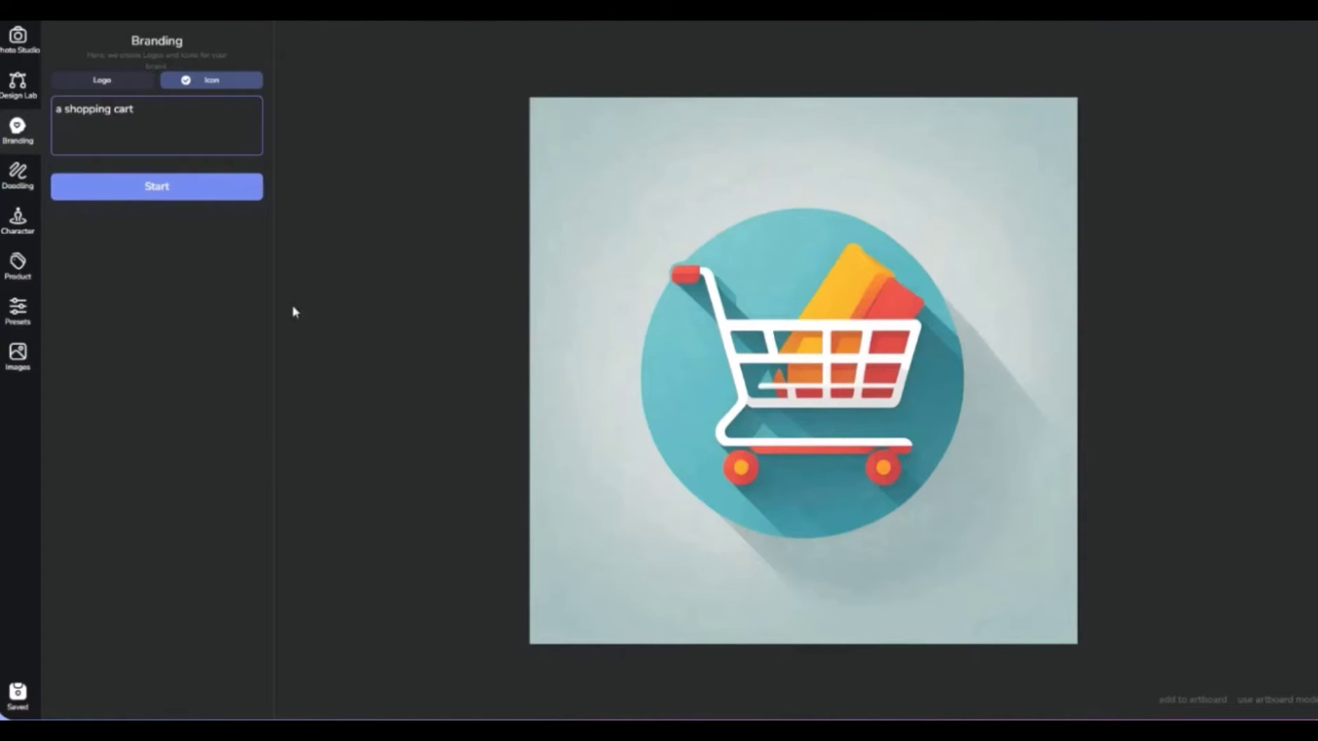
click(19, 176)
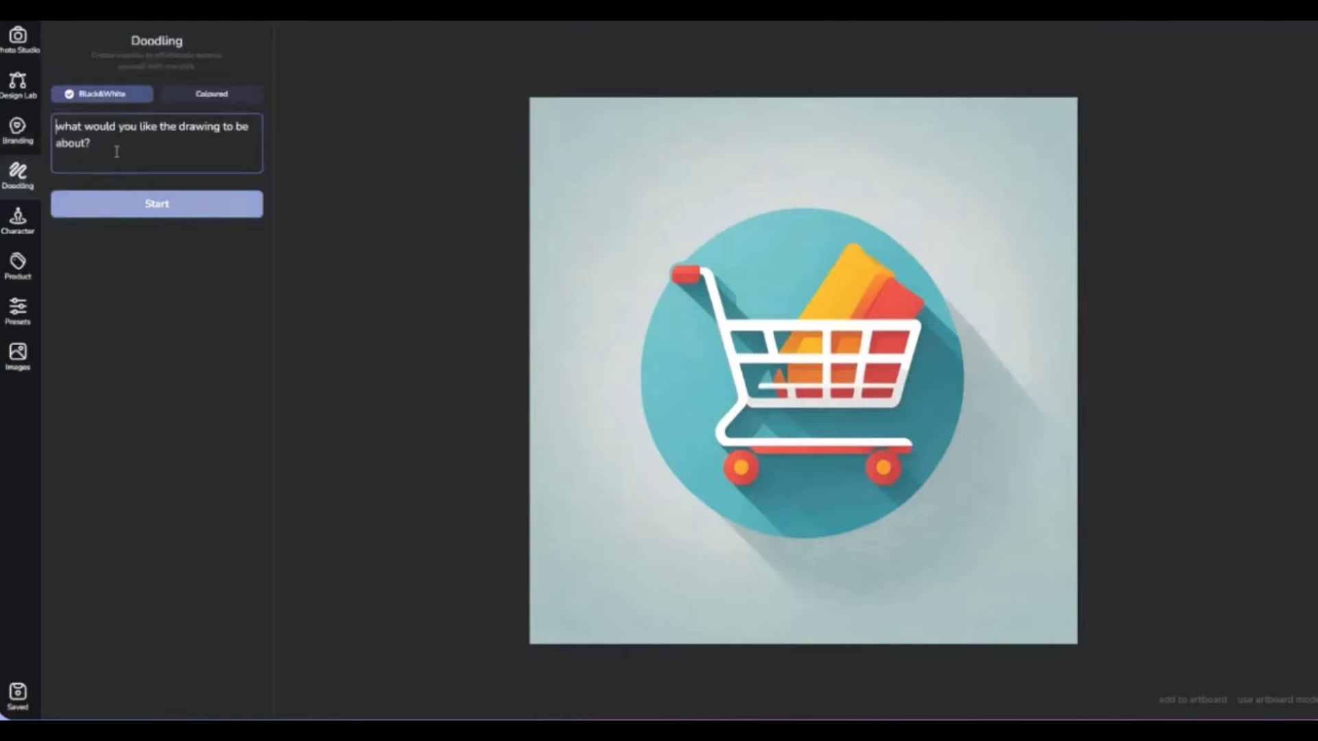
Step: Generate a black-and-white doodle of 'people working in an office space', then replace the prompt with 'a piggy bank'
text(peo)
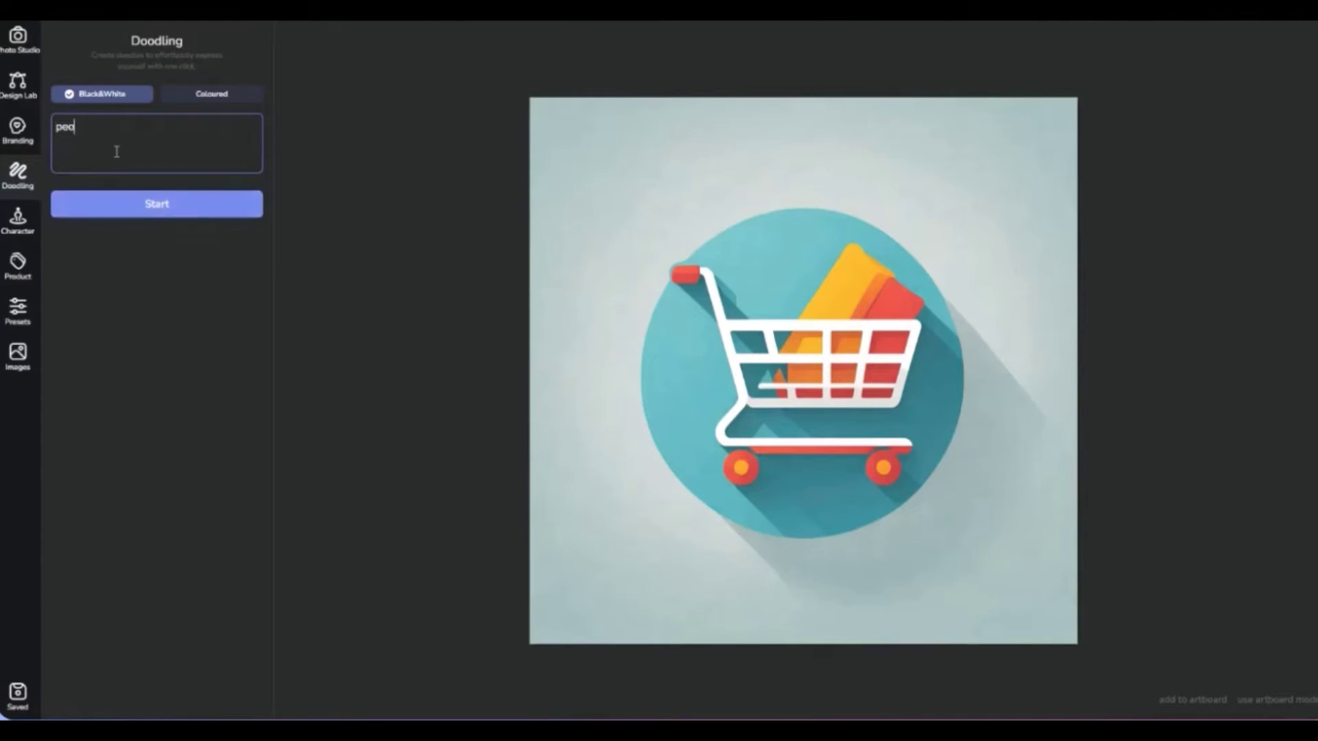
text(ple working in an off)
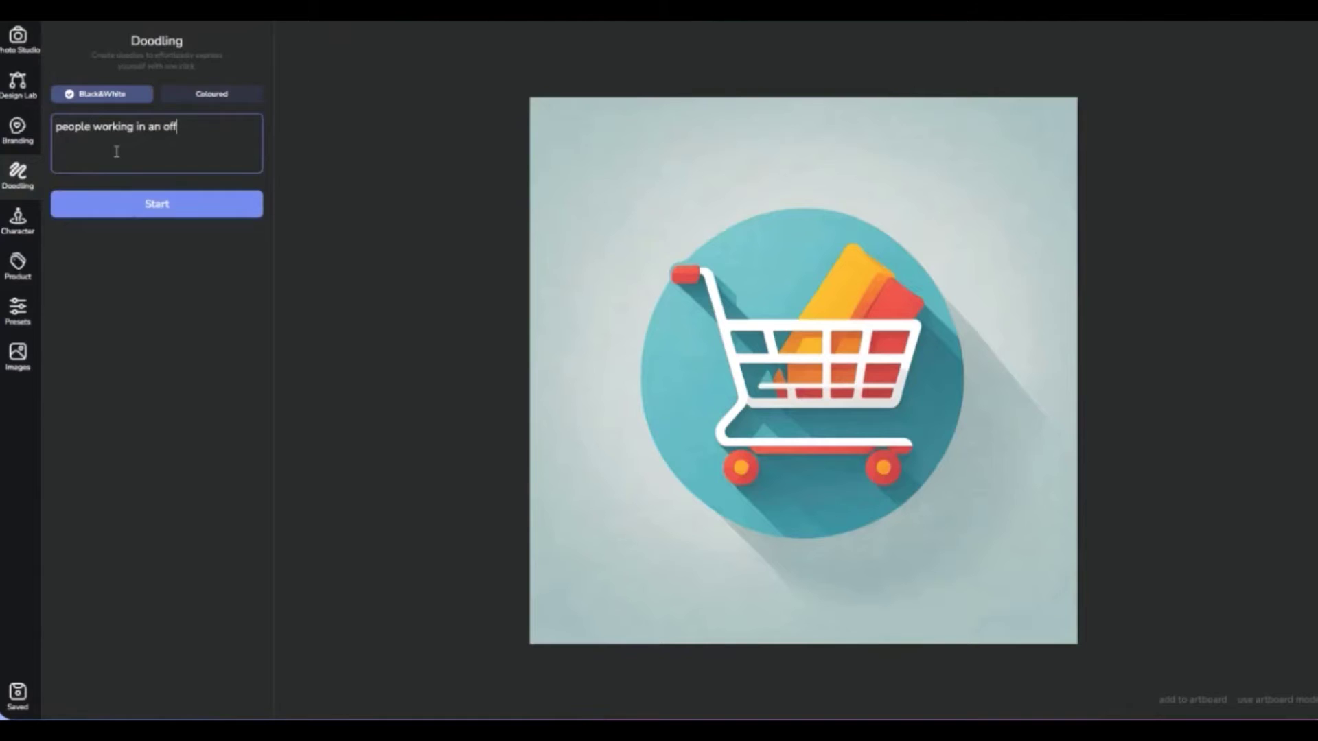
text(ice space)
click(143, 200)
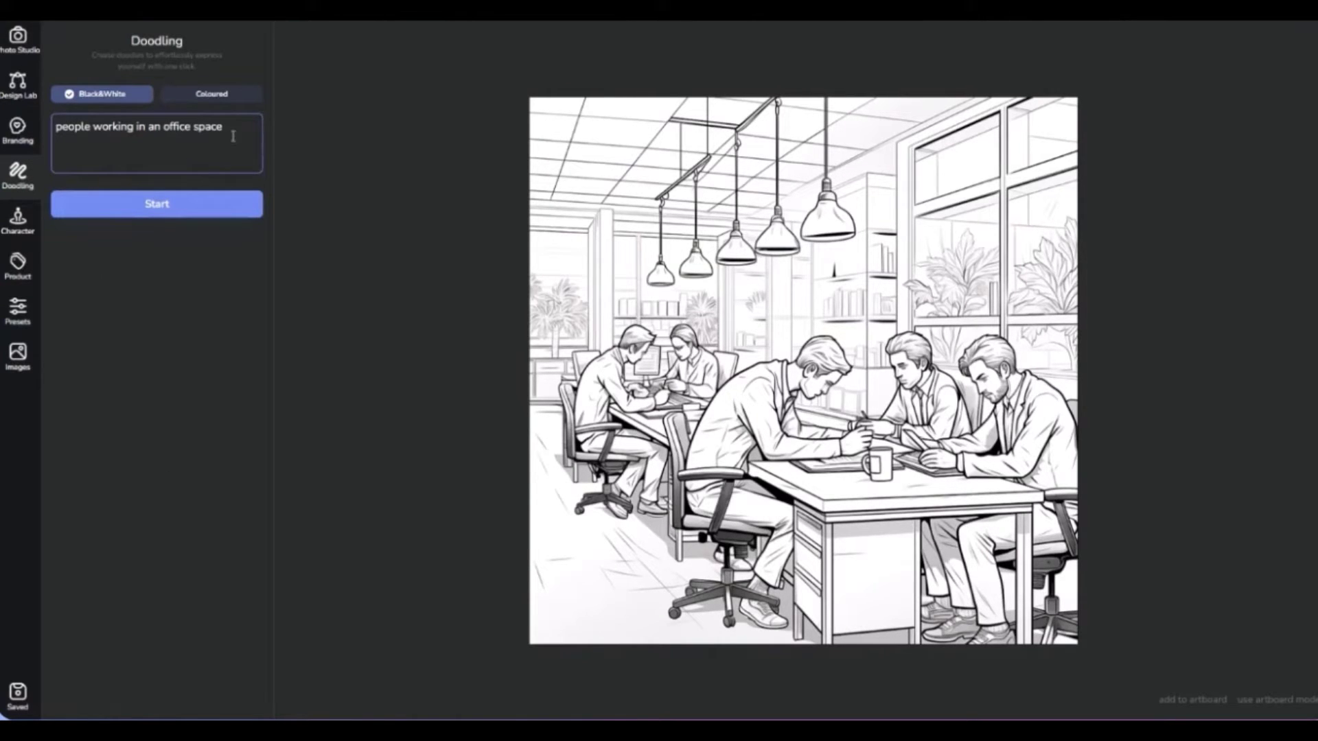
drag(223, 135, 73, 141)
drag(224, 130, 32, 132)
text(a )
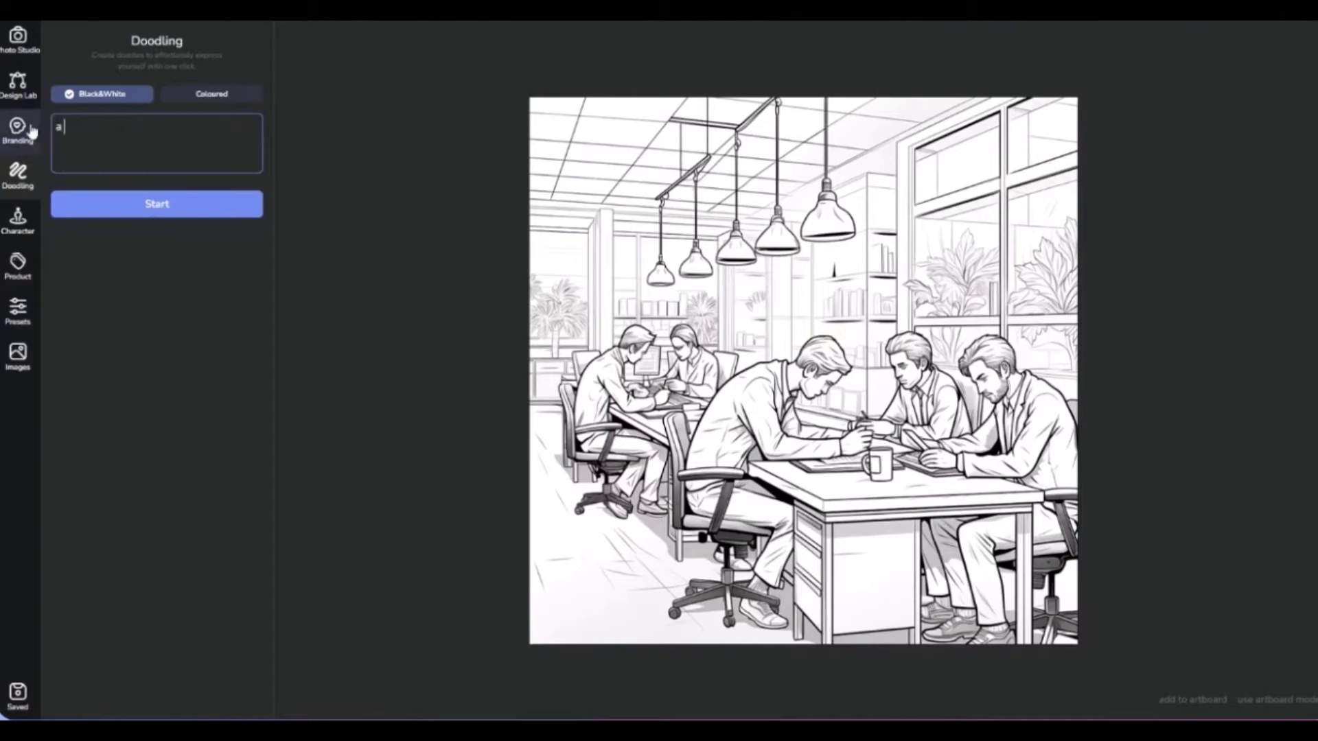
text(piggy bank)
Step: Switch the doodle style to Coloured and generate the piggy bank doodle
click(217, 99)
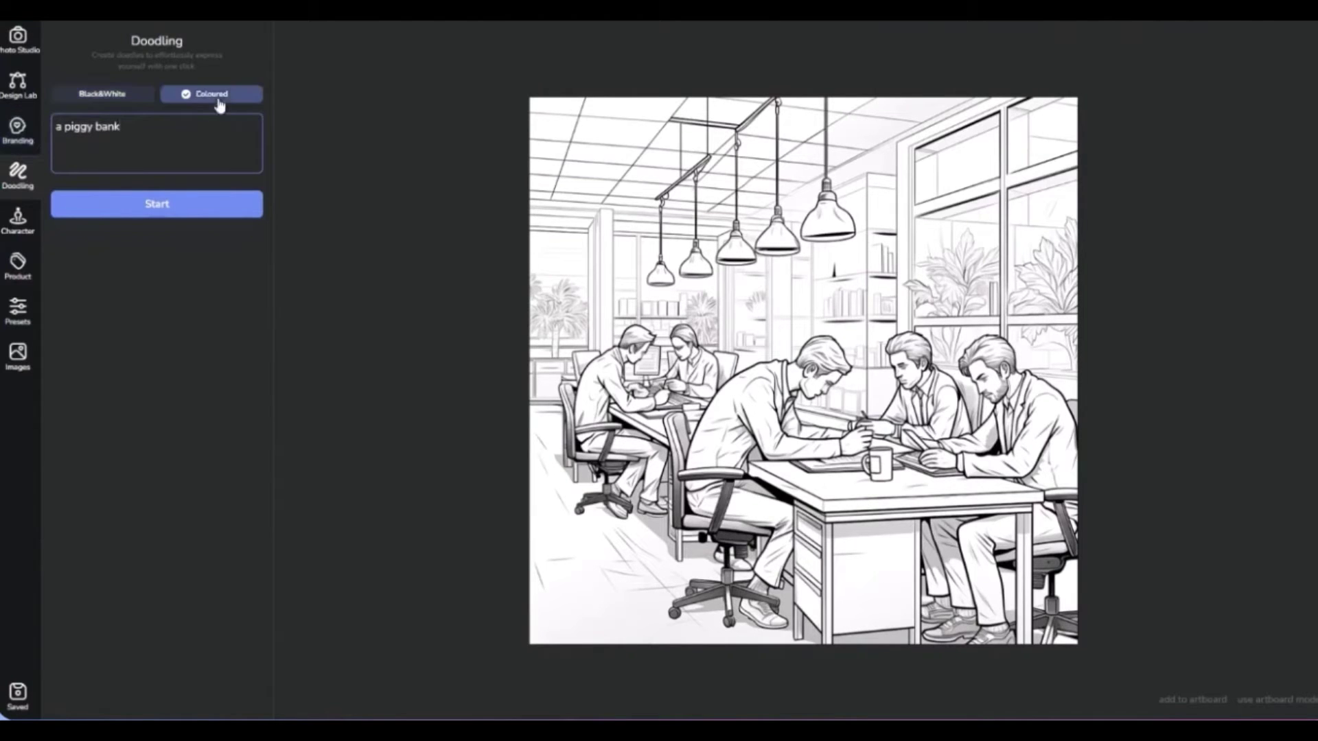
click(171, 216)
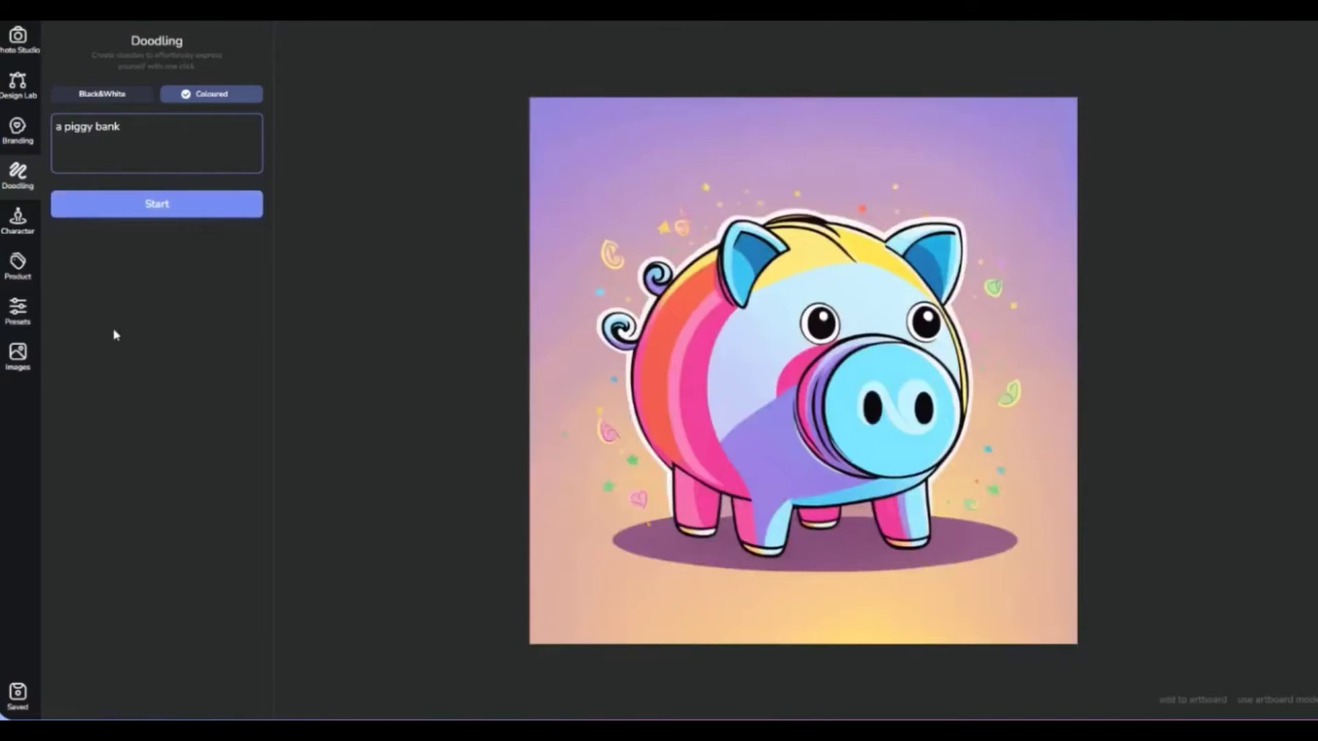
click(18, 220)
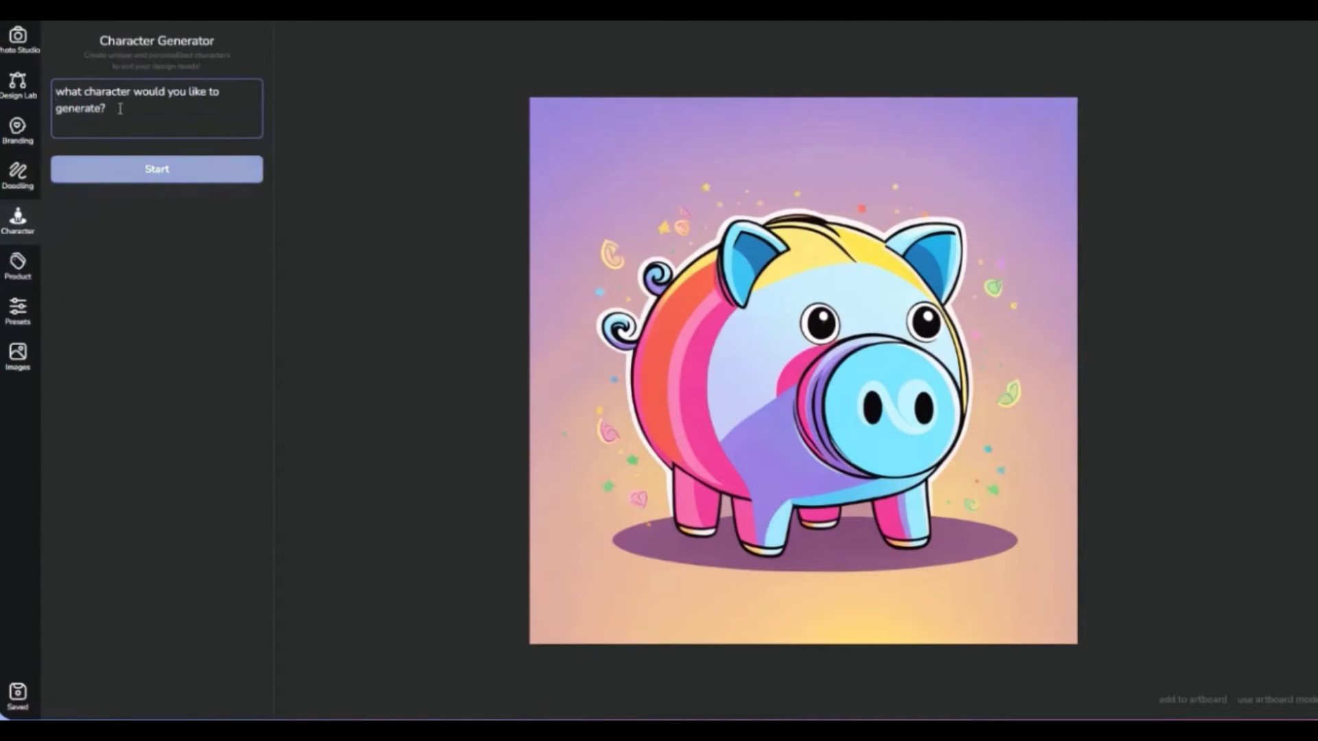
Step: Generate a cartoon character from the prompt 'young, succesful entrepeneur, dressed casual'
text(young, succesfu)
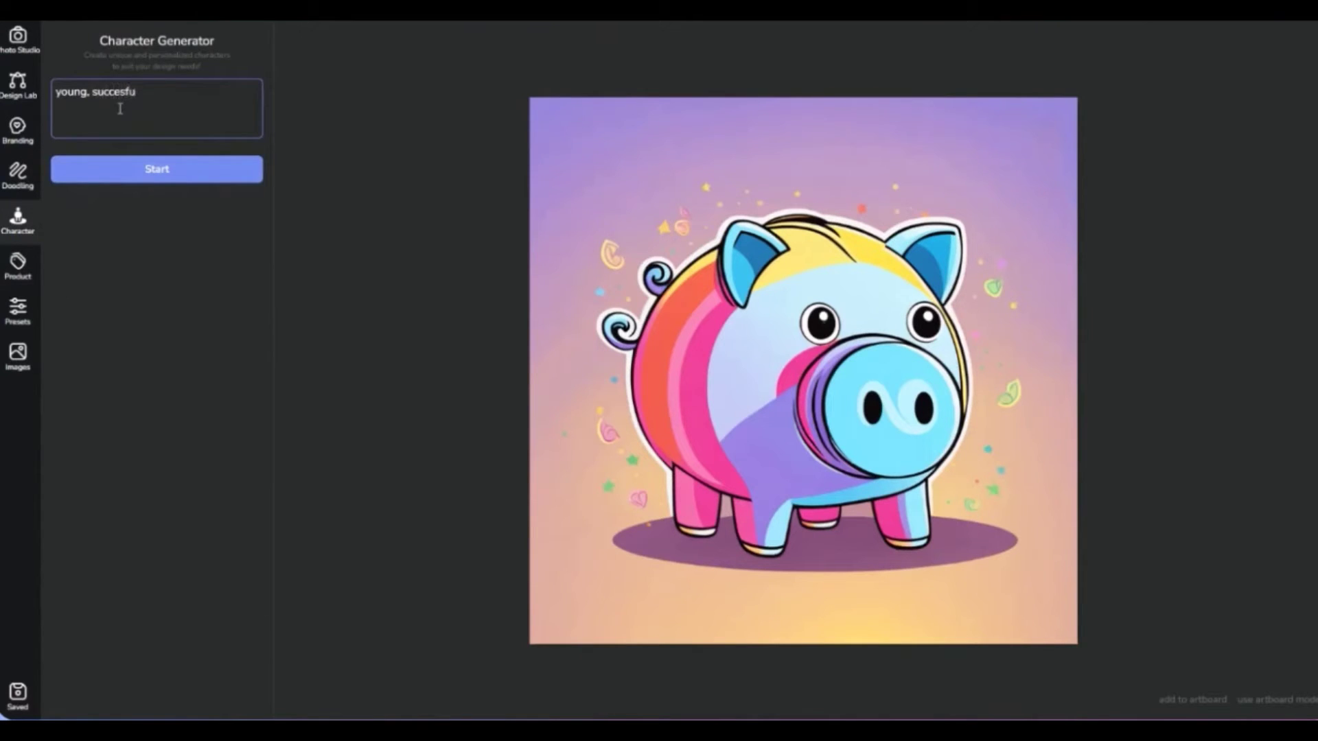
text(l entrepeneur, dressed casual)
click(171, 180)
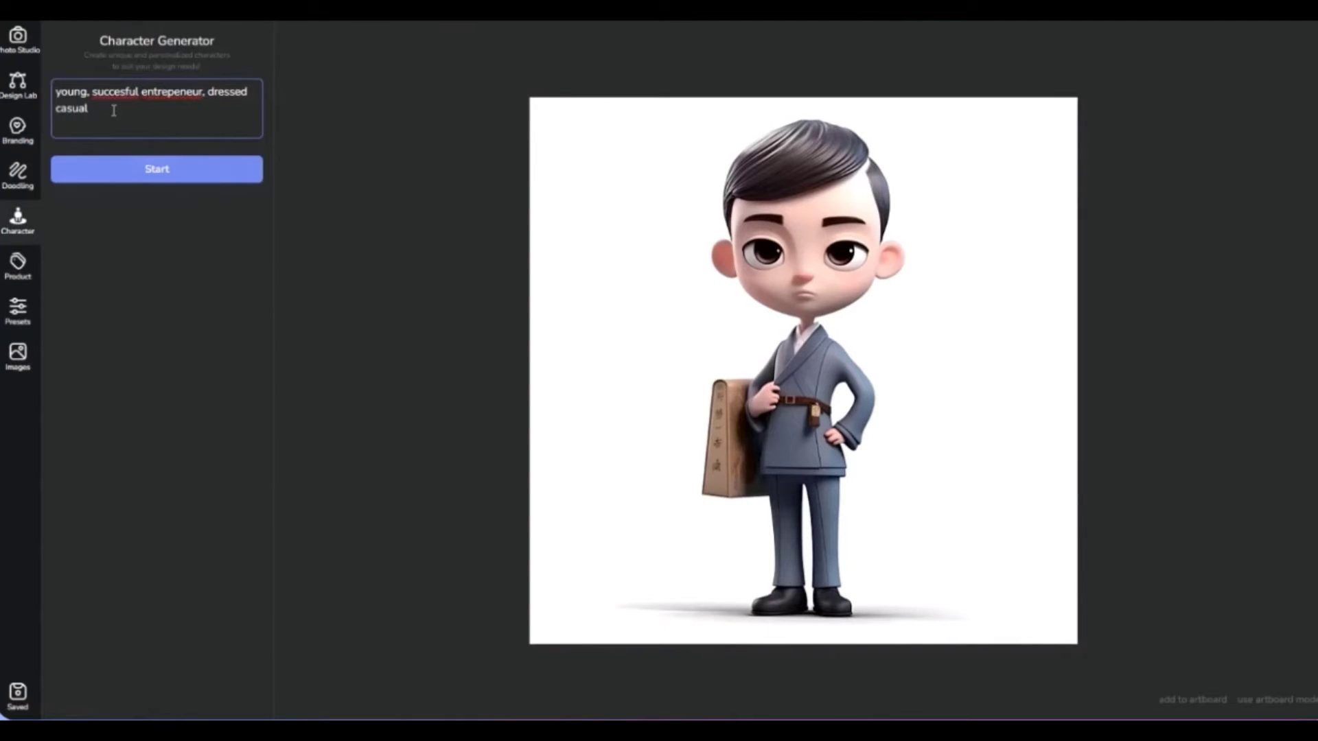
click(26, 261)
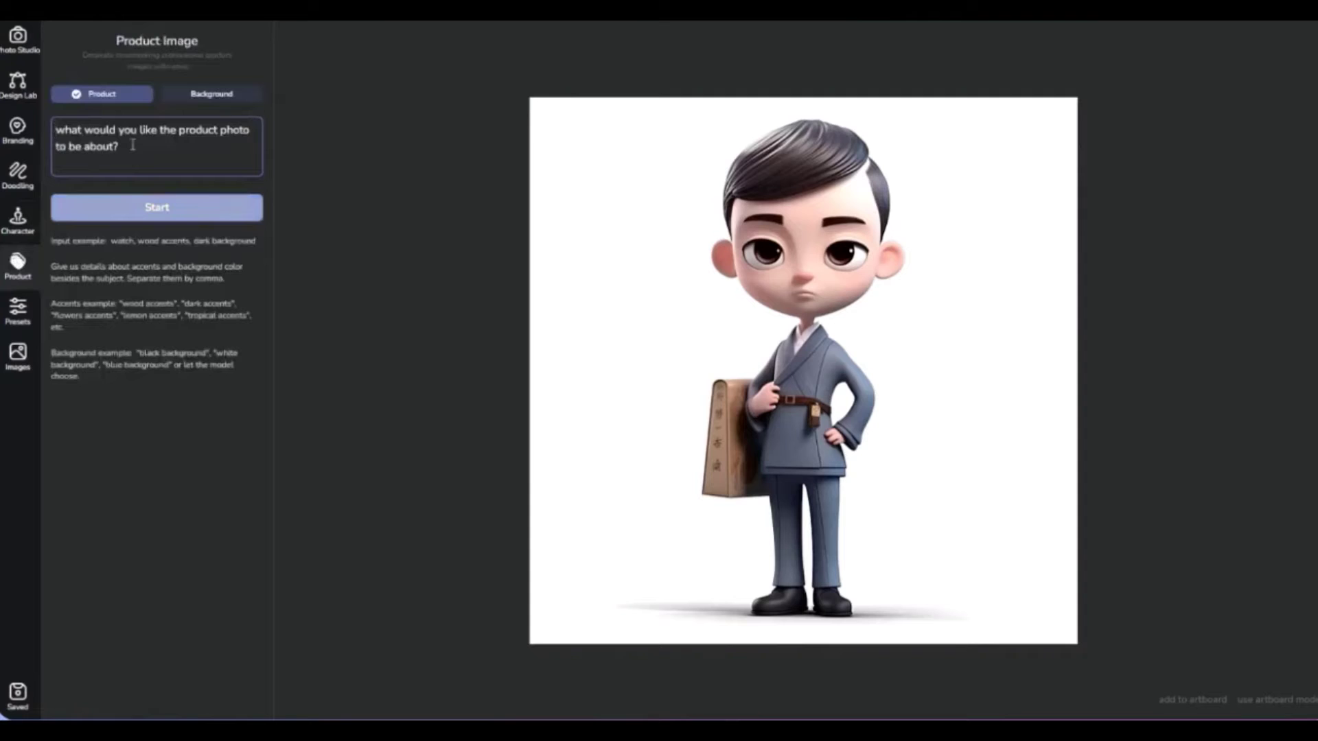
Step: Generate a product shot from the prompt 'ergonomic office chair'
text(ergonomic)
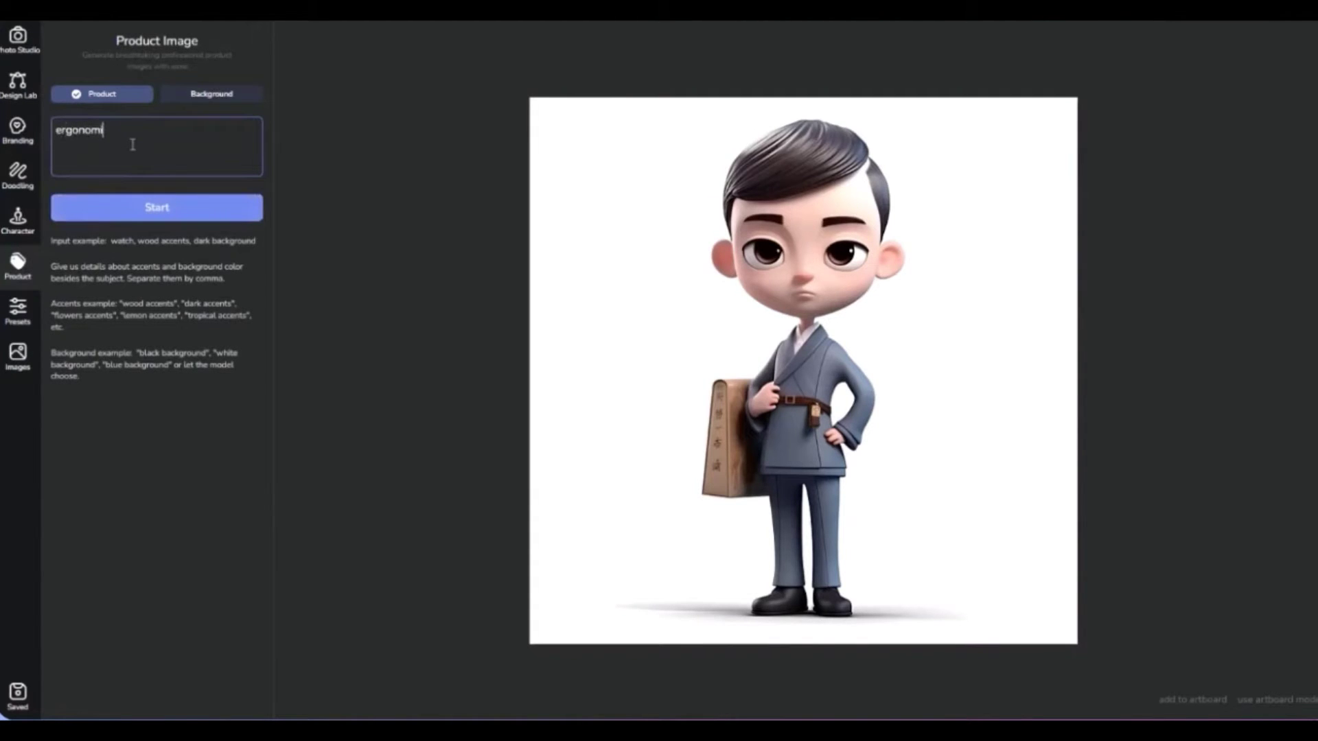
text( office chair)
click(157, 208)
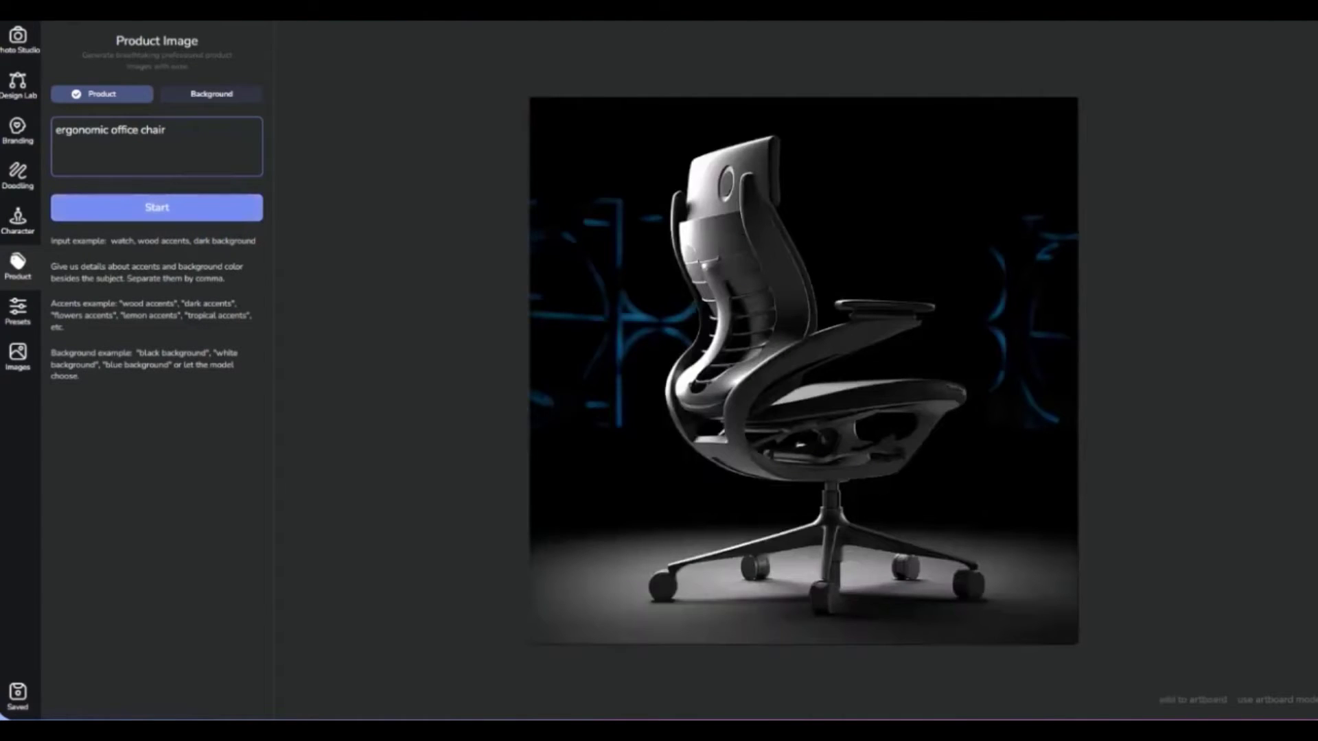
click(177, 98)
Step: Replace the Background prompt with 'blue background podium with flowers' and start generating it
drag(182, 126, 44, 132)
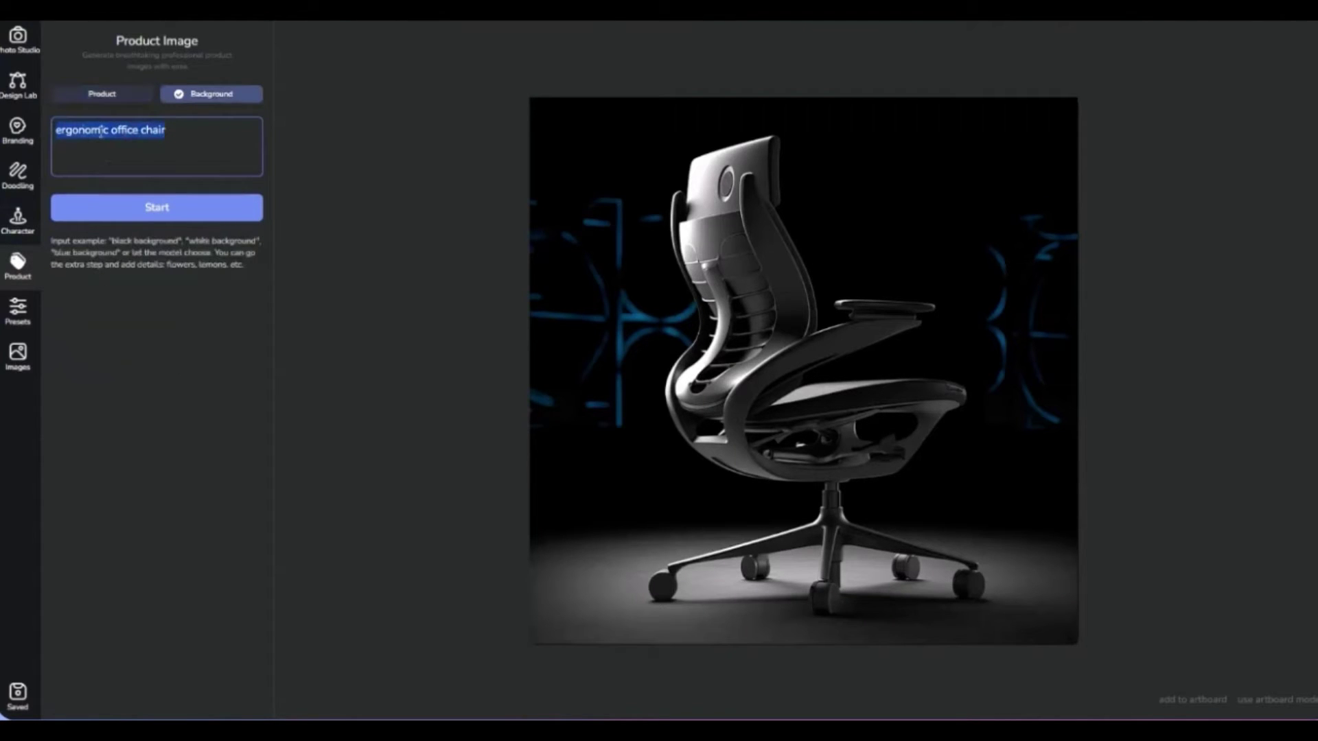
key(BackSpace)
text(blue b)
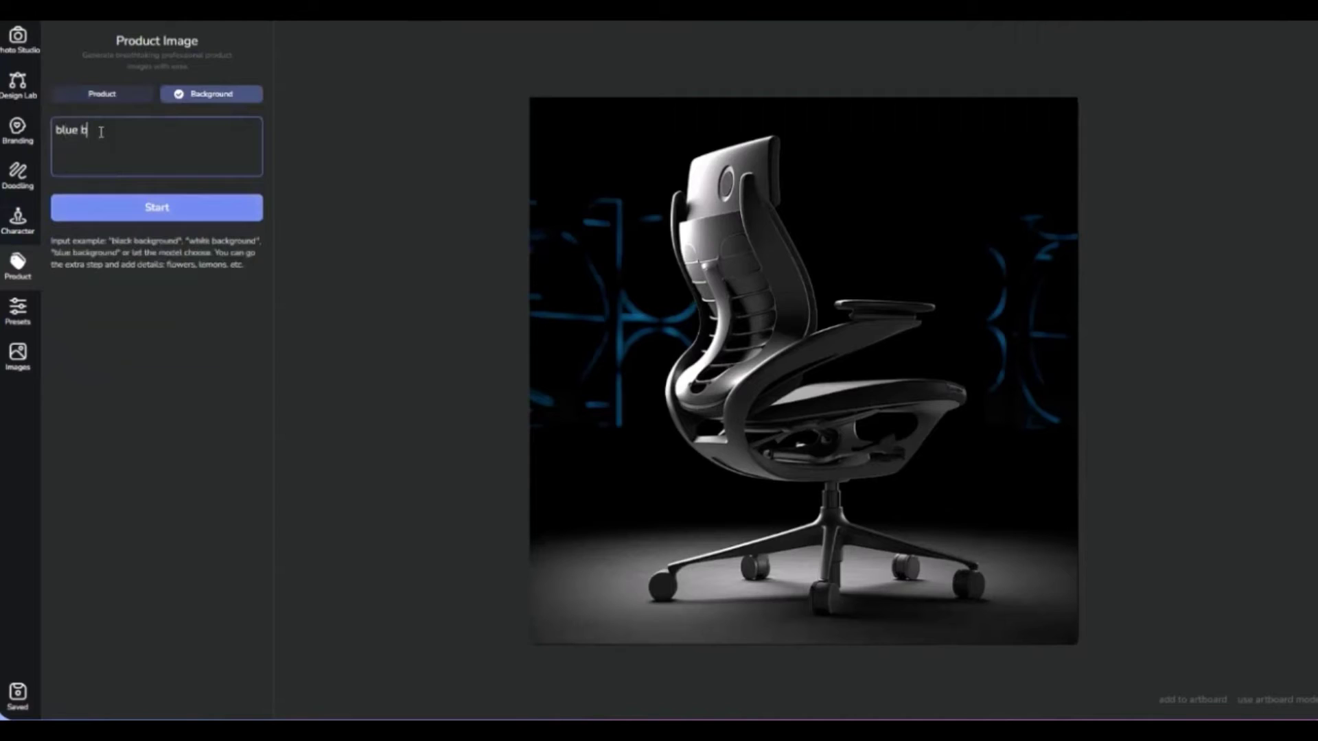
text(ackground podium with flowers)
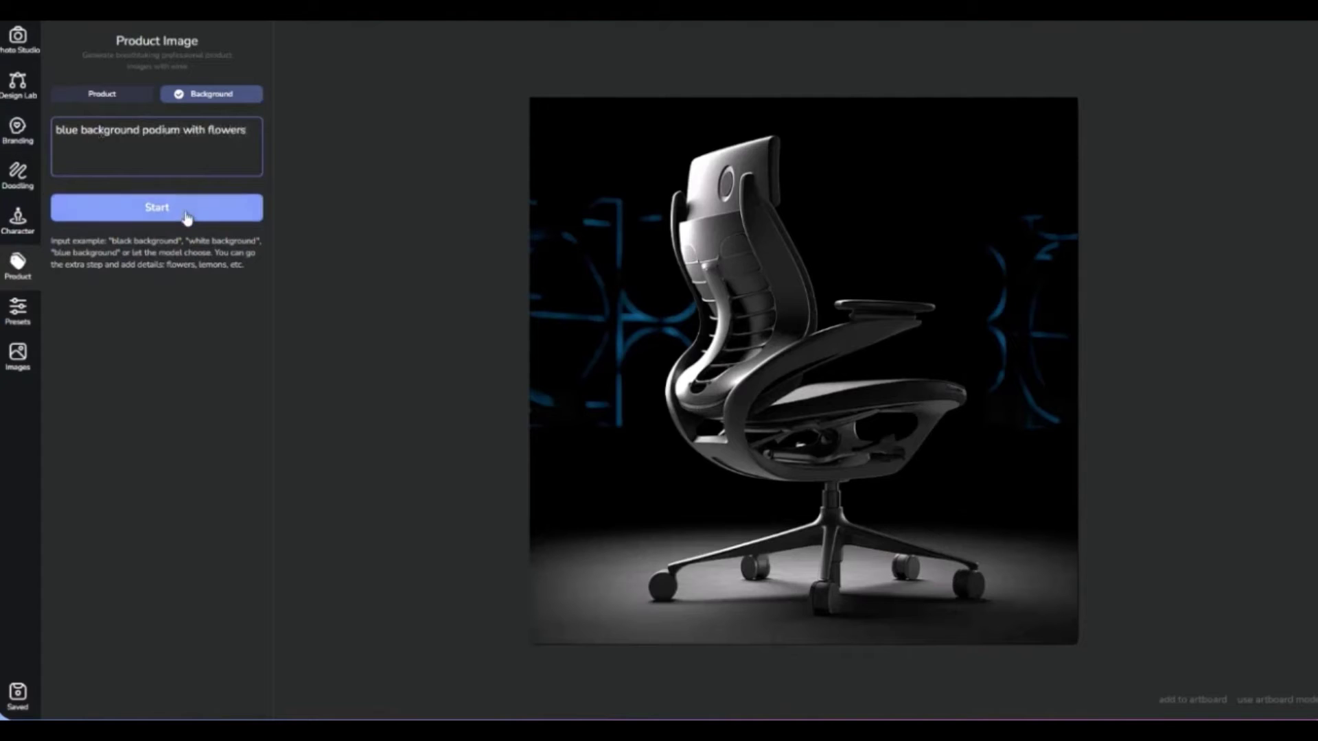
click(187, 216)
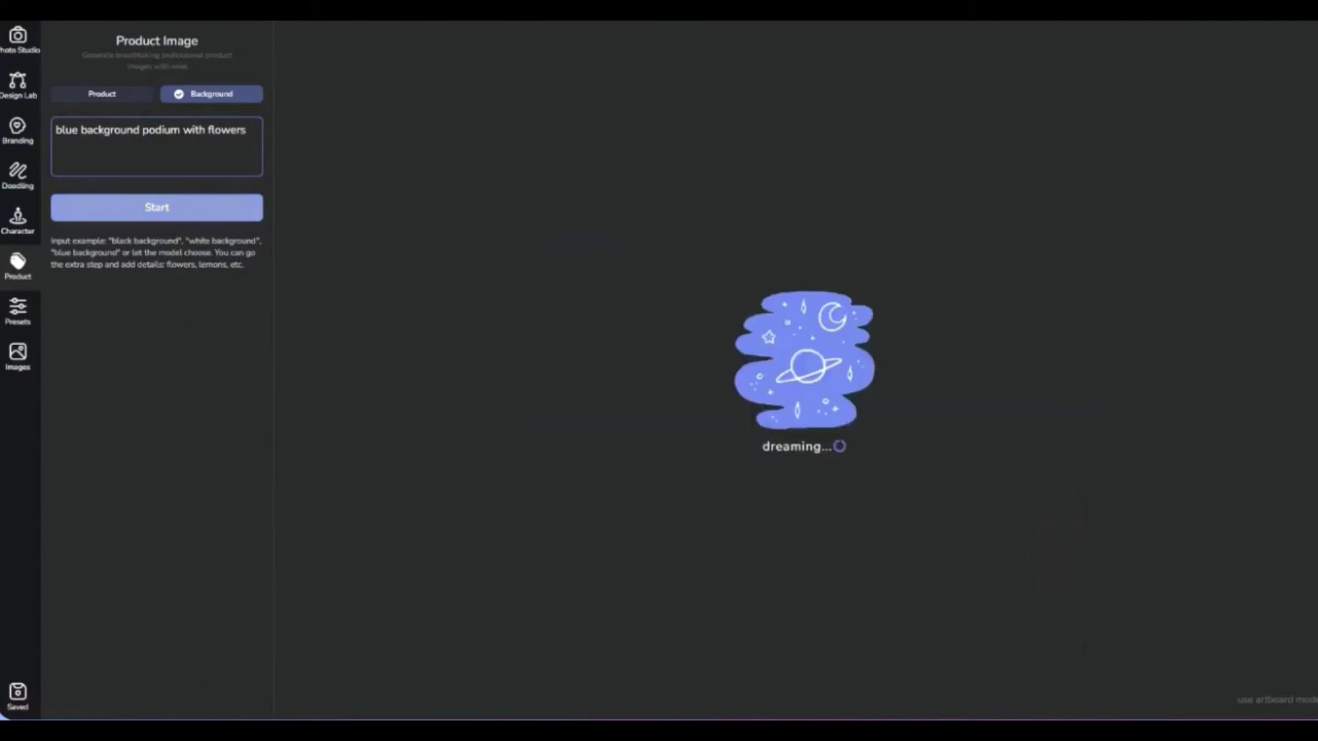